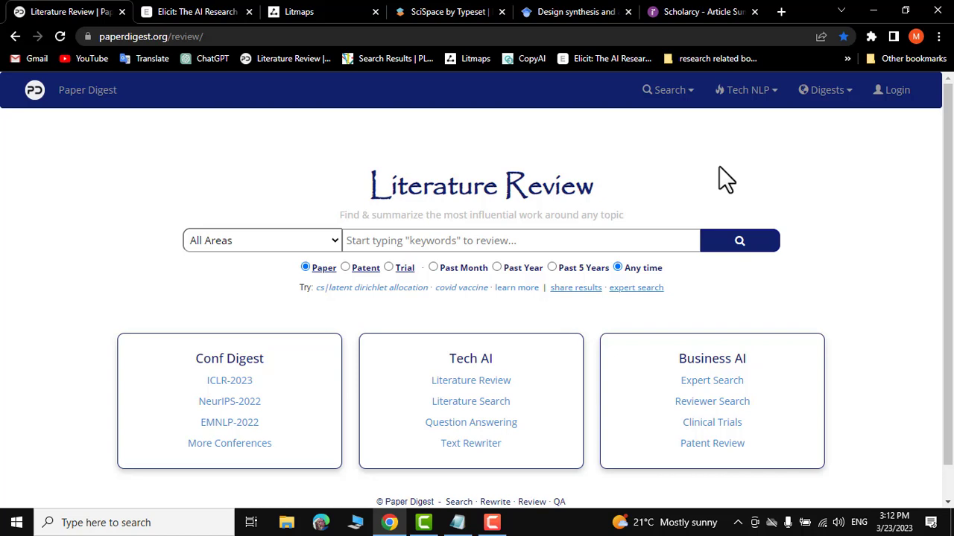
- Bring up Google Scholar's results for the coumarin photo-sensitive probe query and check the query's ending
{"action": "left_click", "coordinate": [561, 13]}
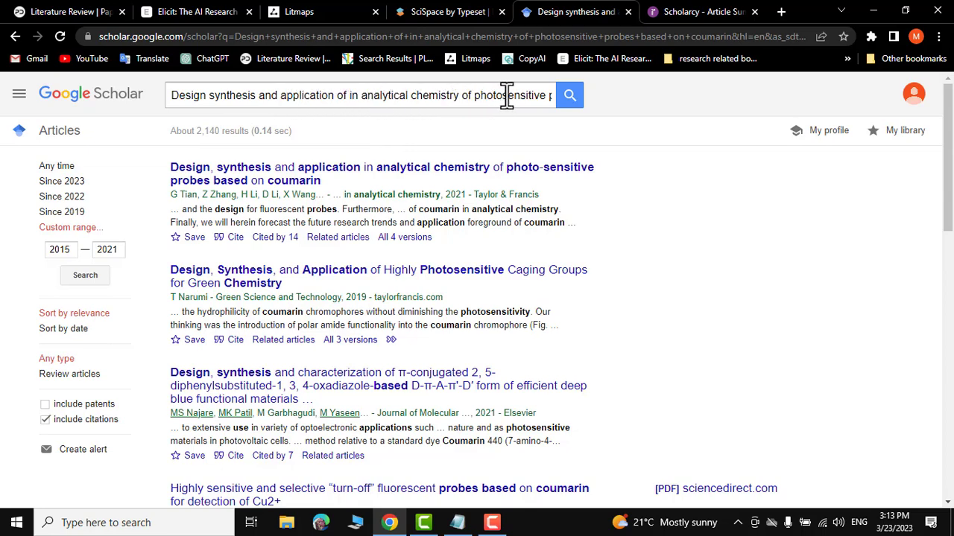
{"action": "left_click_drag", "start_coordinate": [495, 98], "coordinate": [545, 98]}
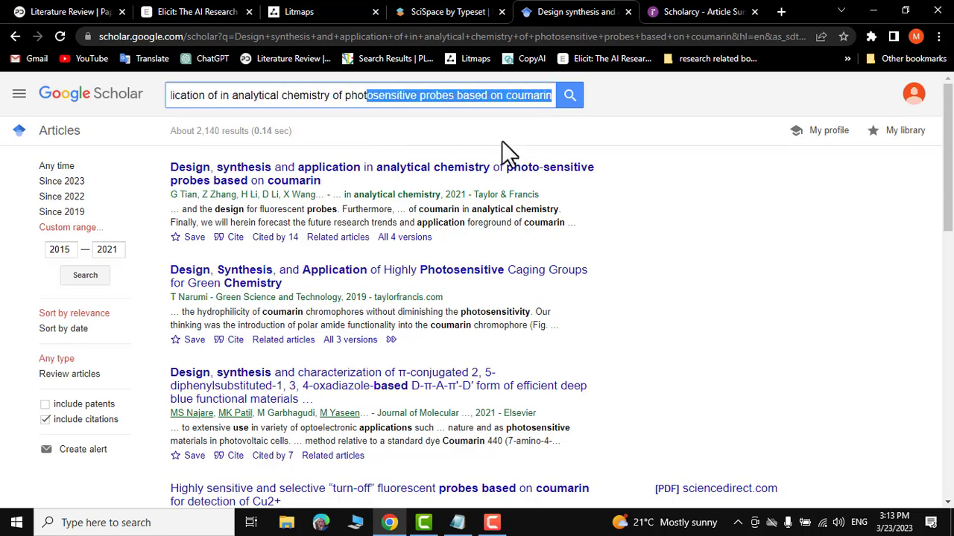
{"action": "left_click", "coordinate": [441, 136]}
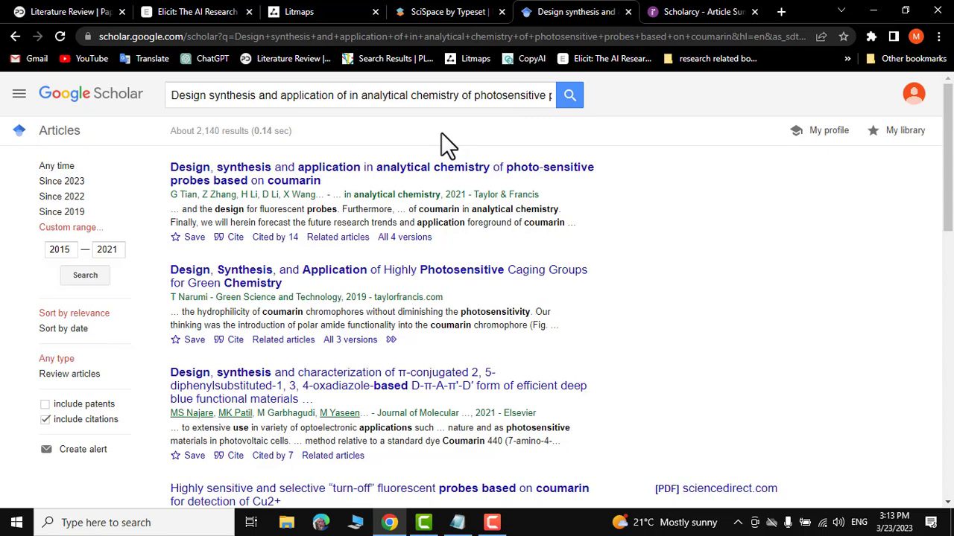
- Open the 2021 coumarin photo-sensitive probes review on Taylor & Francis and copy its DOI link
{"action": "left_click", "coordinate": [296, 186]}
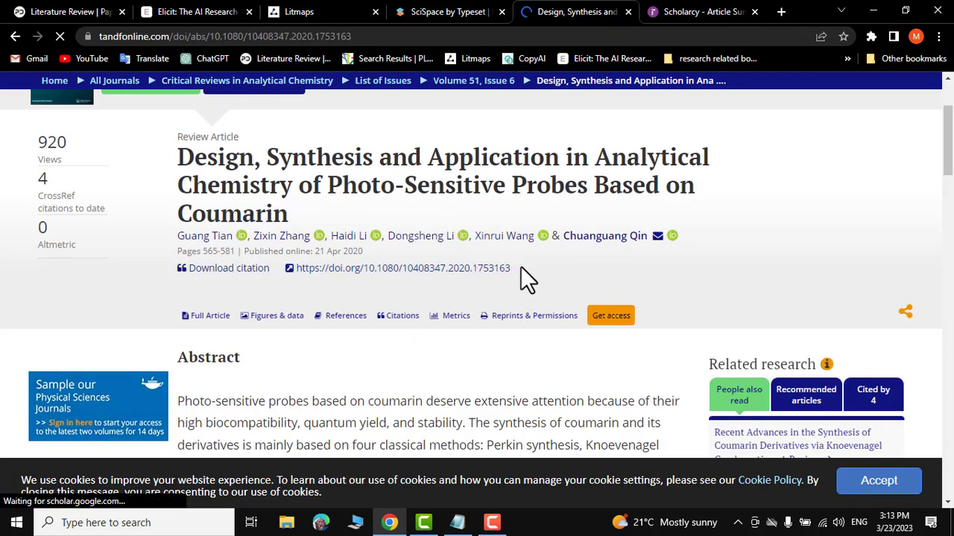
{"action": "left_click_drag", "start_coordinate": [512, 268], "coordinate": [294, 270]}
{"action": "right_click", "coordinate": [326, 272]}
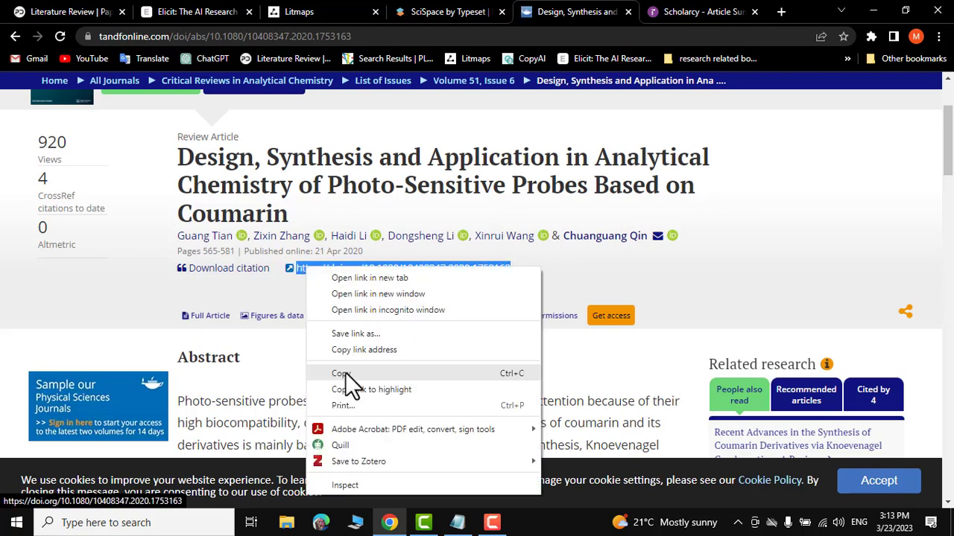
{"action": "left_click", "coordinate": [347, 372]}
{"action": "left_click", "coordinate": [703, 12]}
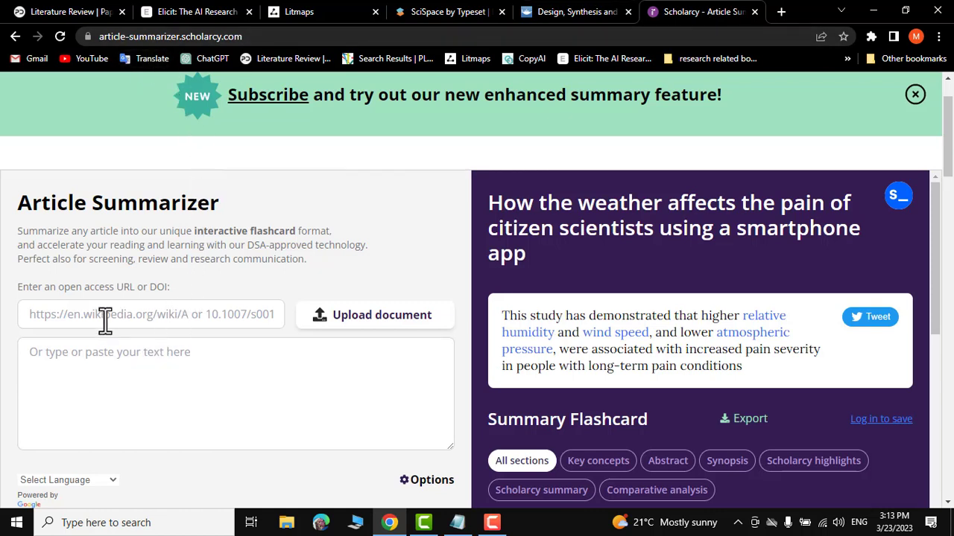
- Paste the copied DOI into Scholarcy's article URL field and submit it for summarizing
{"action": "left_click", "coordinate": [62, 314]}
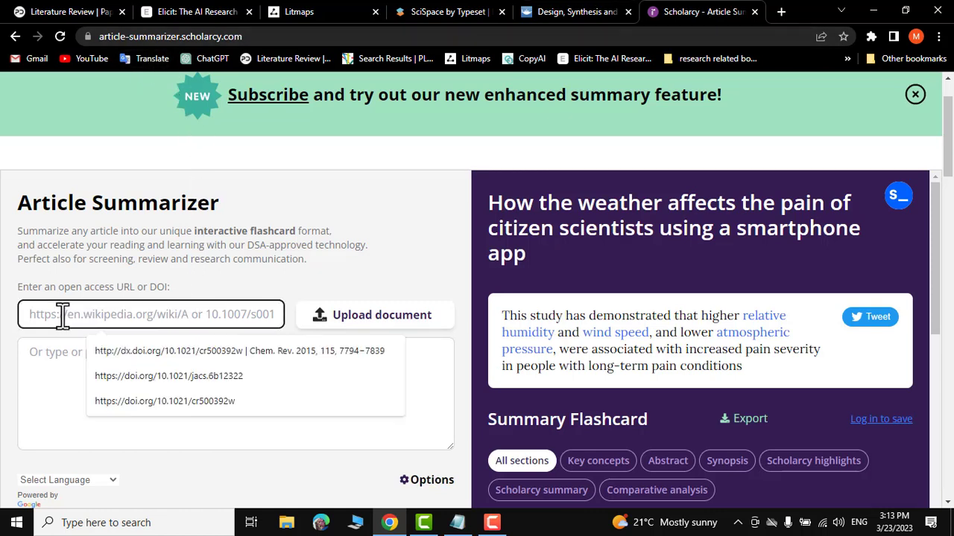
{"action": "right_click", "coordinate": [60, 314]}
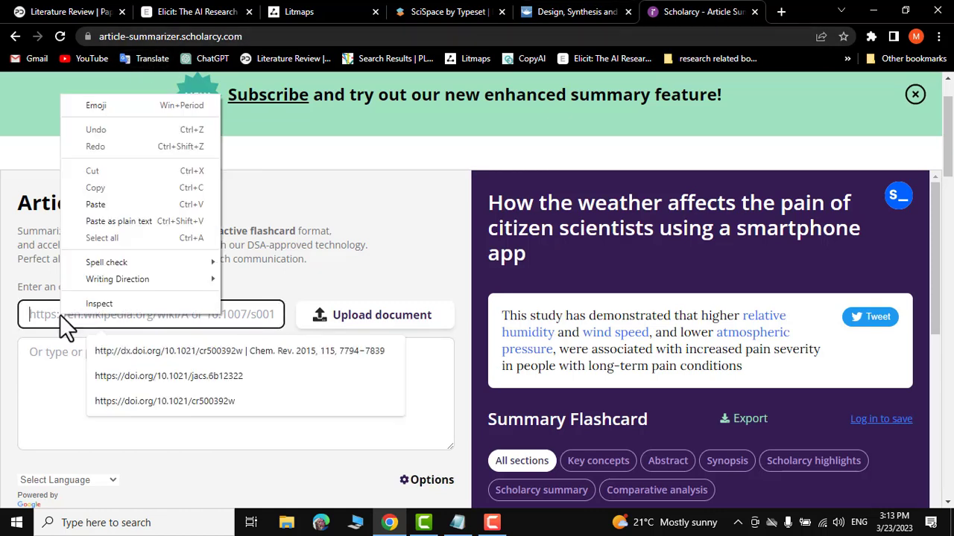
{"action": "left_click", "coordinate": [102, 204]}
{"action": "key", "text": "Return"}
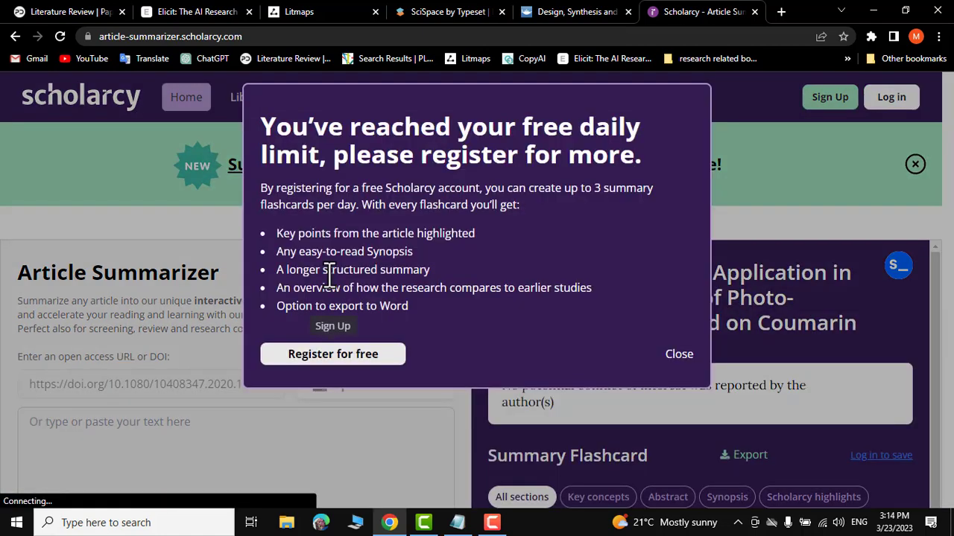
- Close the free daily limit notice and scroll through the generated summary flashcard
{"action": "left_click", "coordinate": [678, 354]}
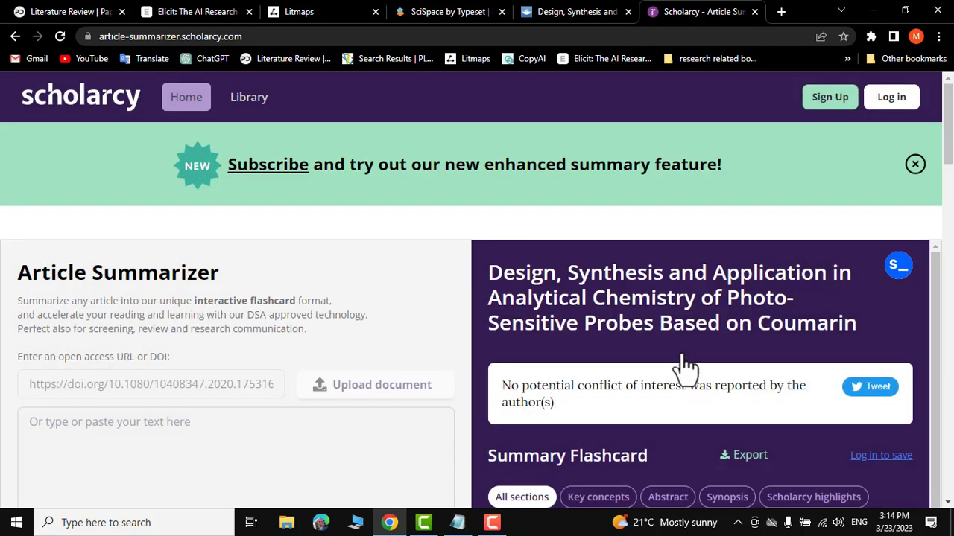
{"action": "scroll", "coordinate": [406, 290], "scroll_direction": "down", "scroll_amount": 1}
{"action": "scroll", "coordinate": [402, 296], "scroll_direction": "down", "scroll_amount": 2}
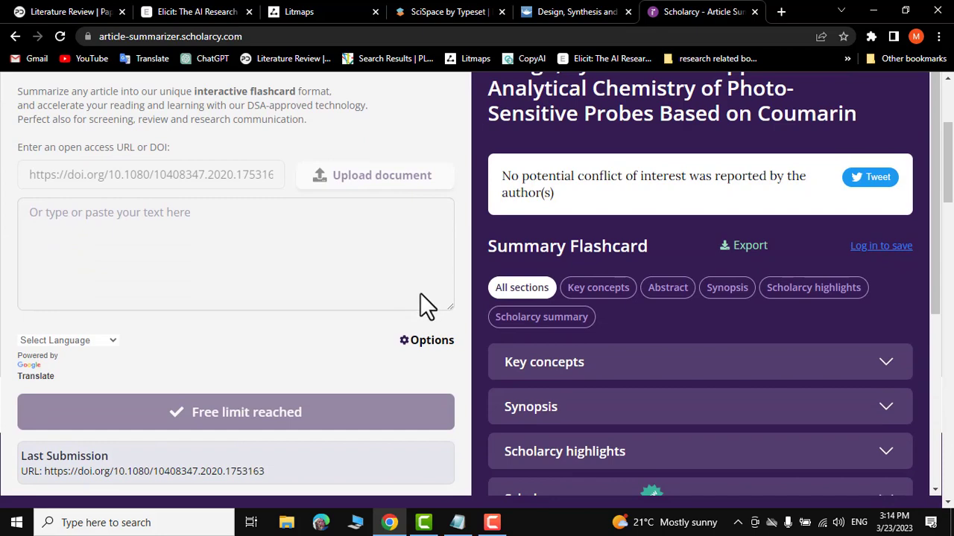
{"action": "scroll", "coordinate": [424, 307], "scroll_direction": "up", "scroll_amount": 3}
{"action": "scroll", "coordinate": [426, 308], "scroll_direction": "down", "scroll_amount": 5}
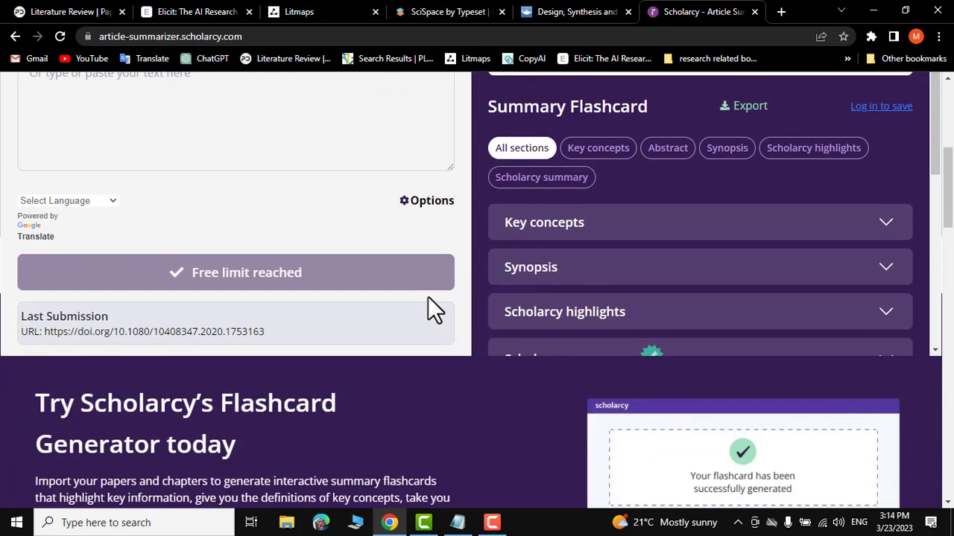
{"action": "scroll", "coordinate": [940, 231], "scroll_direction": "down", "scroll_amount": 3}
{"action": "scroll", "coordinate": [941, 234], "scroll_direction": "up", "scroll_amount": 1}
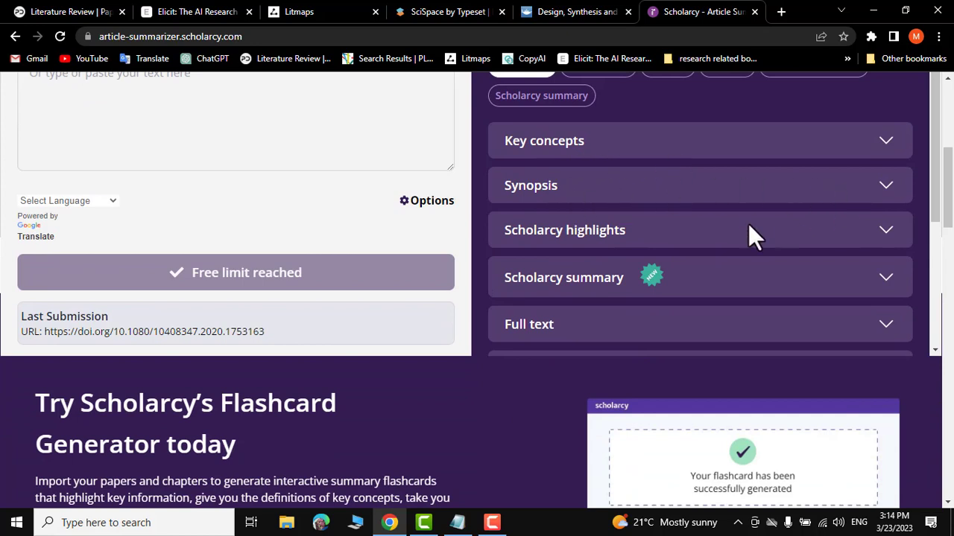
{"action": "scroll", "coordinate": [937, 303], "scroll_direction": "down", "scroll_amount": 5}
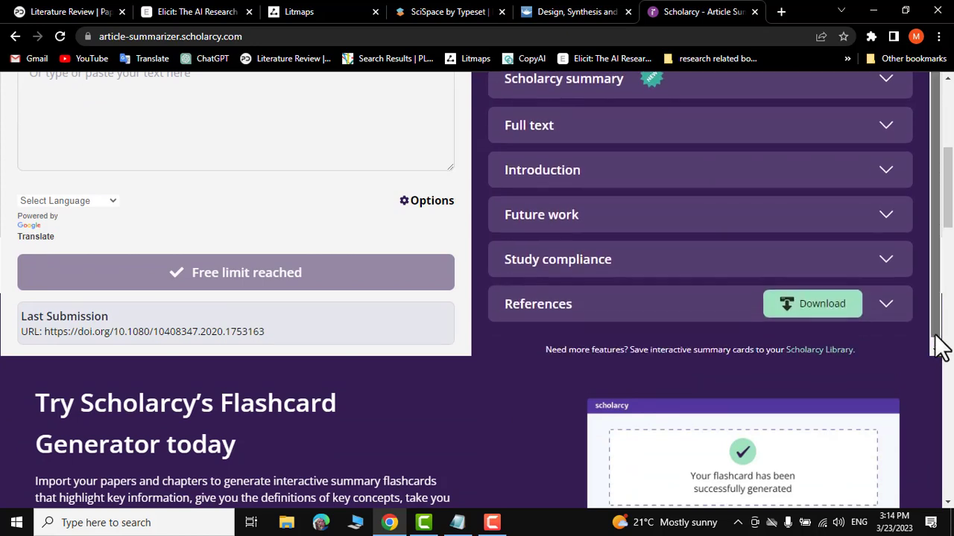
{"action": "left_click_drag", "start_coordinate": [939, 351], "coordinate": [886, 178]}
- Expand and collapse the Key concepts section, then expand and read the Synopsis
{"action": "left_click", "coordinate": [886, 171]}
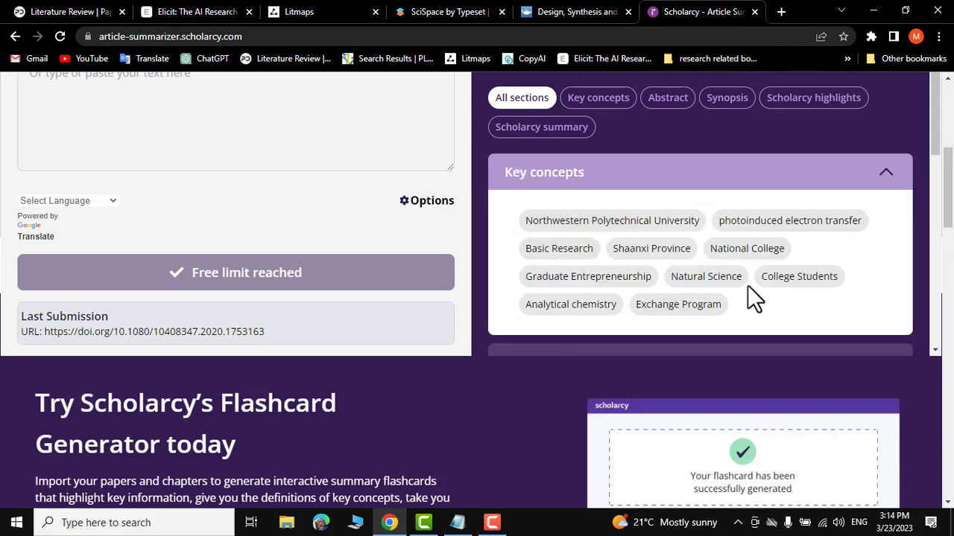
{"action": "left_click", "coordinate": [886, 172]}
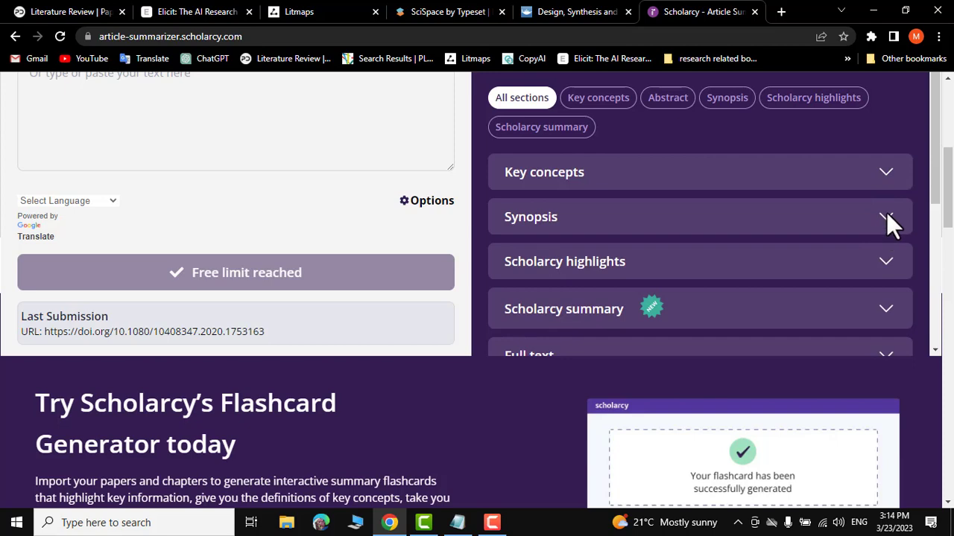
{"action": "left_click", "coordinate": [886, 217]}
{"action": "left_click_drag", "start_coordinate": [942, 191], "coordinate": [940, 224]}
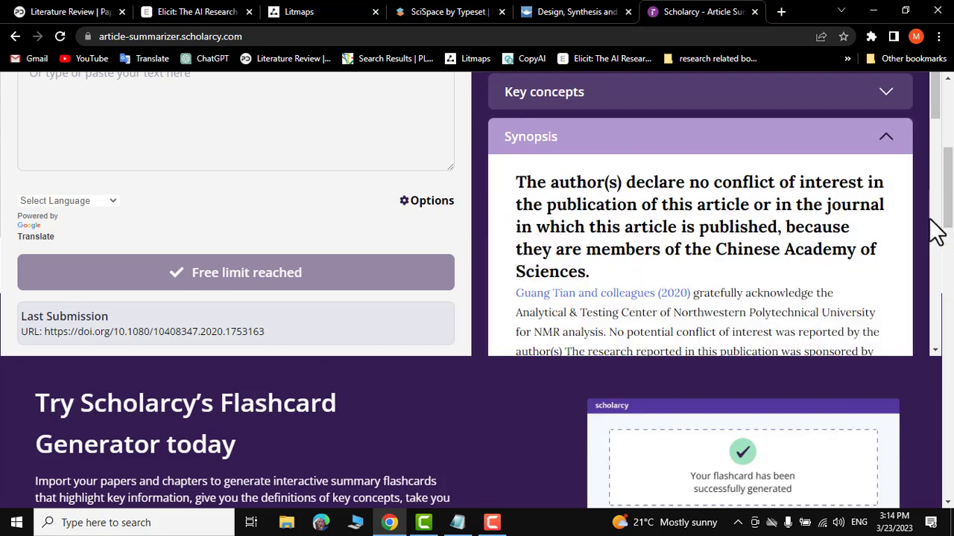
{"action": "scroll", "coordinate": [942, 219], "scroll_direction": "down", "scroll_amount": 3}
{"action": "scroll", "coordinate": [940, 179], "scroll_direction": "down", "scroll_amount": 3}
{"action": "scroll", "coordinate": [937, 173], "scroll_direction": "up", "scroll_amount": 5}
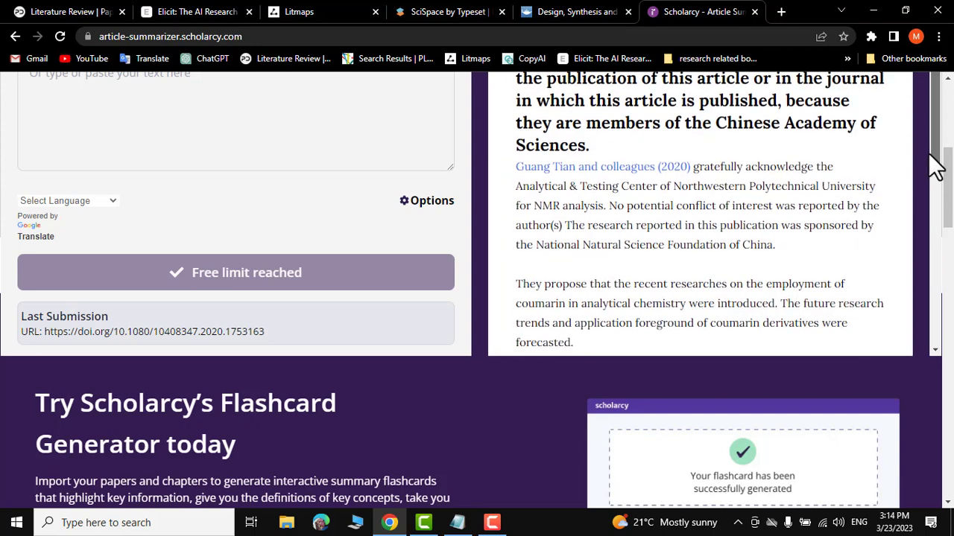
{"action": "scroll", "coordinate": [924, 171], "scroll_direction": "down", "scroll_amount": 1}
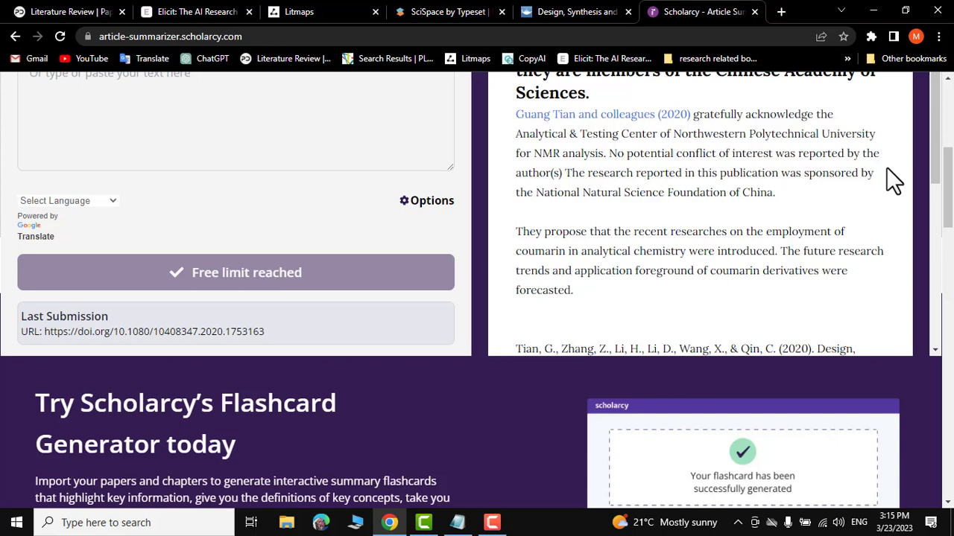
{"action": "scroll", "coordinate": [936, 255], "scroll_direction": "down", "scroll_amount": 5}
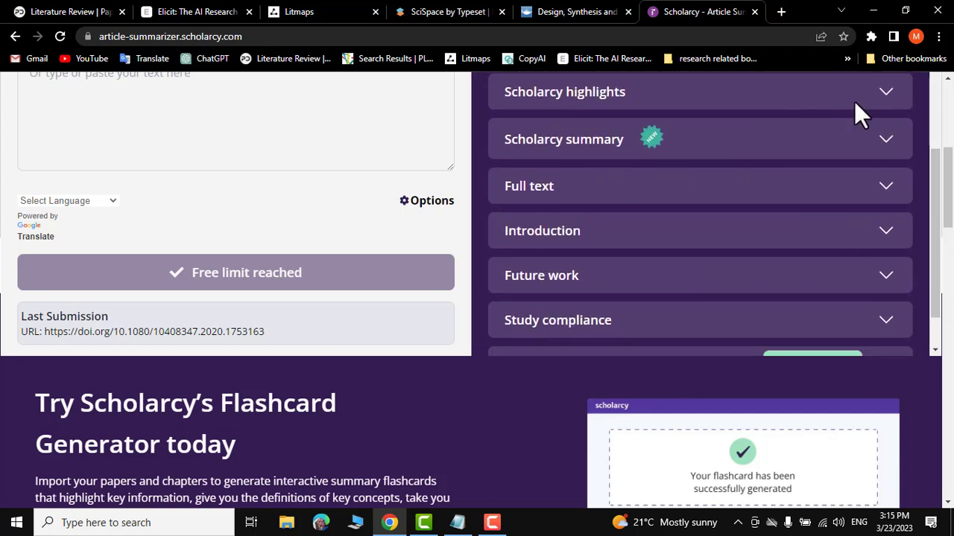
- Expand Scholarcy highlights and Scholarcy summary, then close the Taylor & Francis article tab
{"action": "left_click", "coordinate": [881, 90]}
{"action": "scroll", "coordinate": [649, 220], "scroll_direction": "down", "scroll_amount": 3}
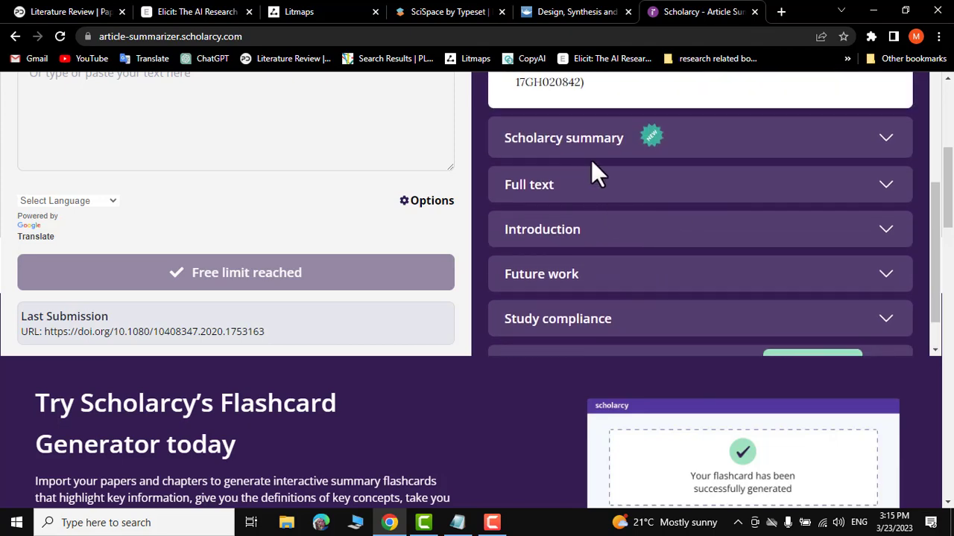
{"action": "left_click", "coordinate": [885, 137]}
{"action": "scroll", "coordinate": [653, 228], "scroll_direction": "down", "scroll_amount": 8}
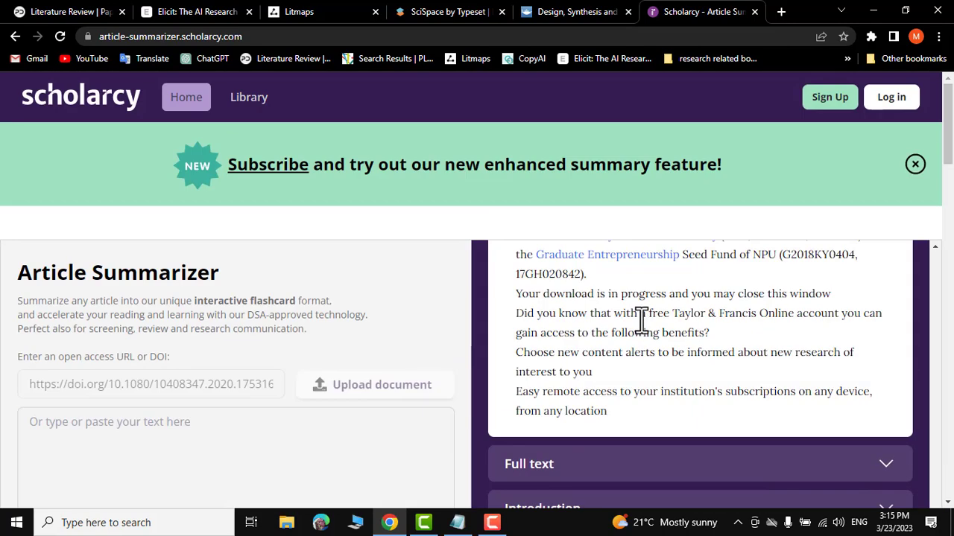
{"action": "left_click", "coordinate": [628, 11]}
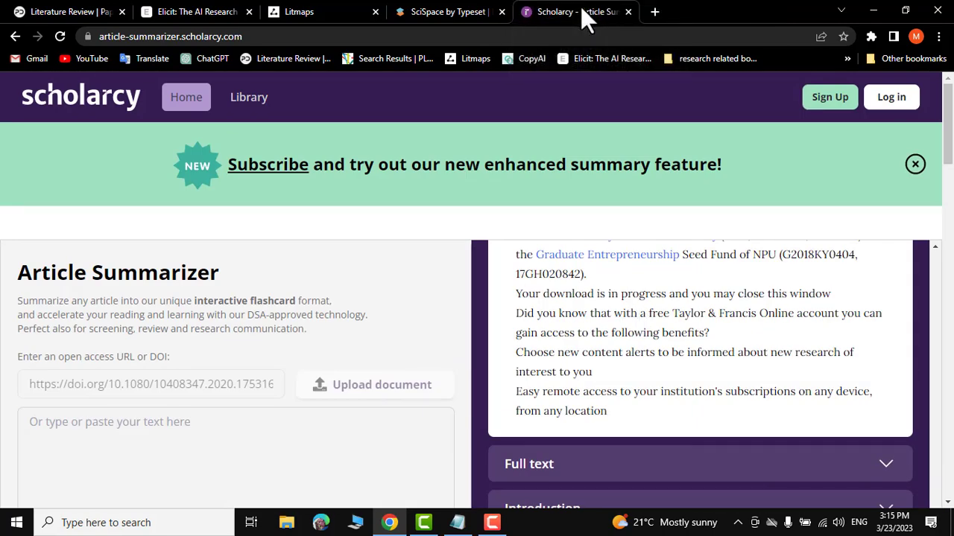
- Scroll SciSpace's home page through trending topics, journals, institutions and questions, then back to search
{"action": "left_click", "coordinate": [435, 11]}
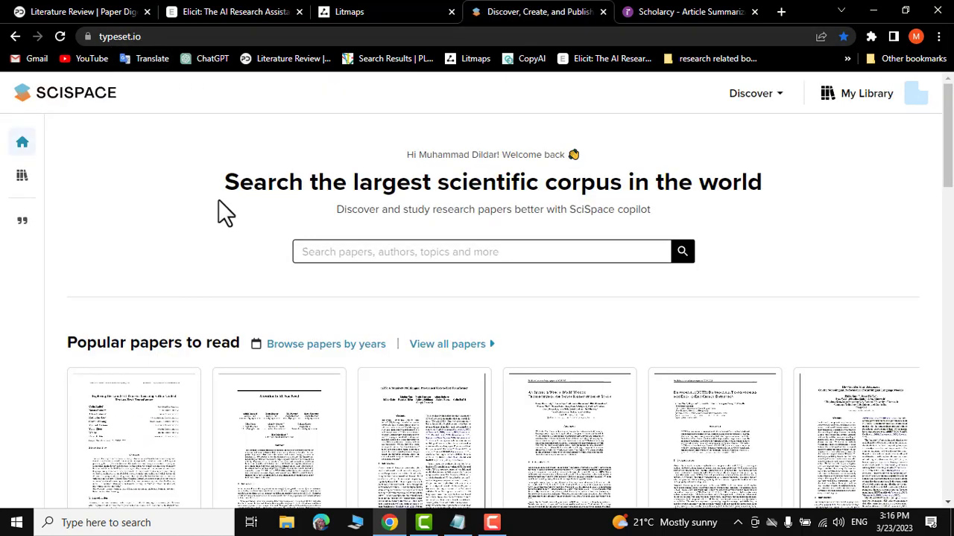
{"action": "scroll", "coordinate": [218, 201], "scroll_direction": "down", "scroll_amount": 5}
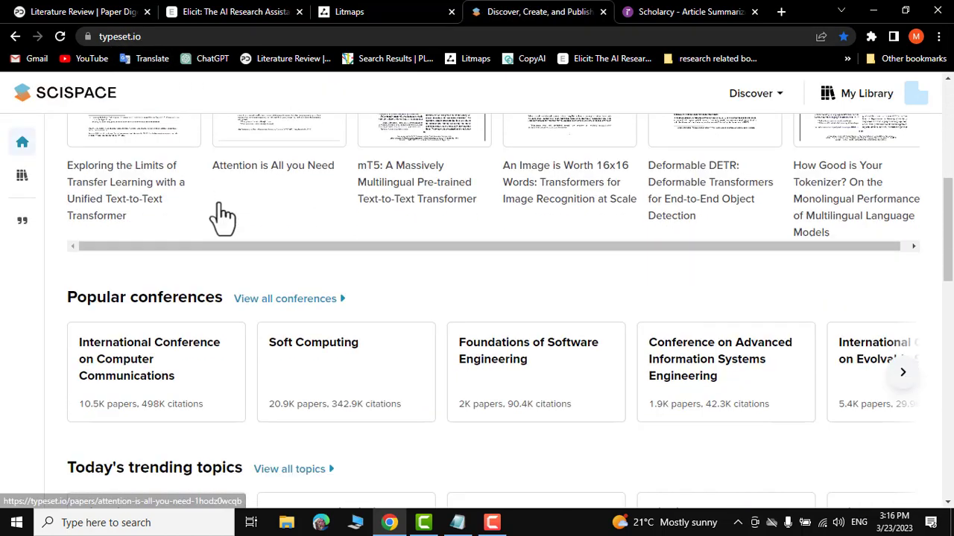
{"action": "scroll", "coordinate": [375, 268], "scroll_direction": "up", "scroll_amount": 5}
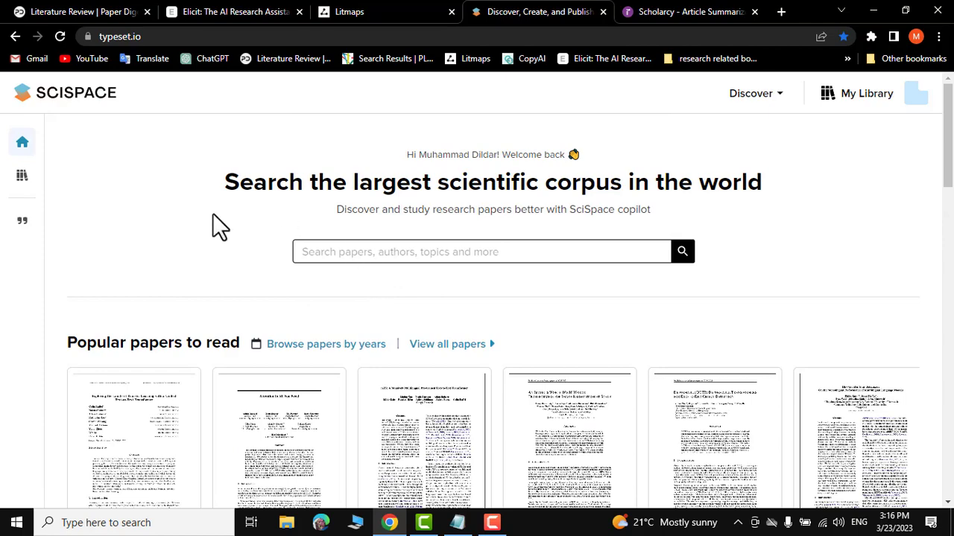
{"action": "scroll", "coordinate": [181, 211], "scroll_direction": "down", "scroll_amount": 6}
{"action": "scroll", "coordinate": [177, 197], "scroll_direction": "down", "scroll_amount": 1}
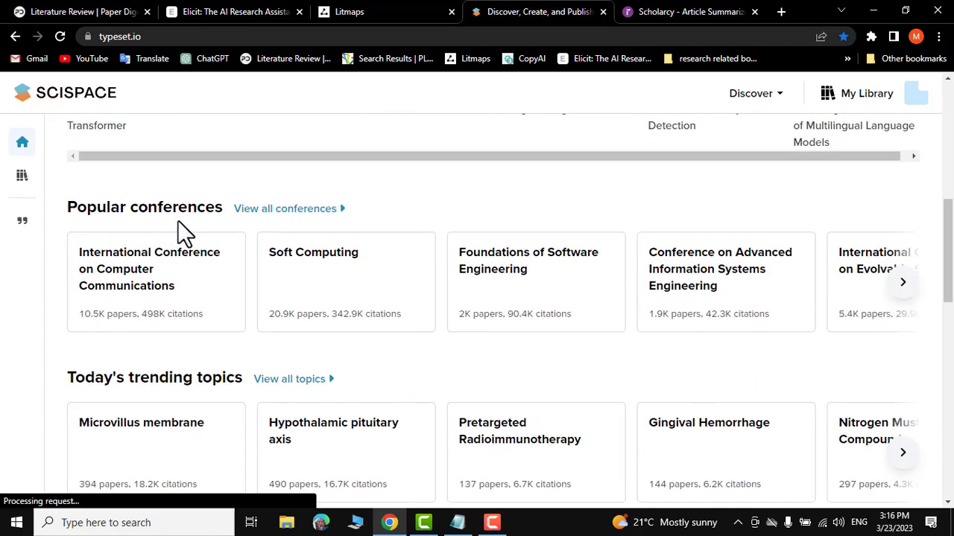
{"action": "scroll", "coordinate": [253, 299], "scroll_direction": "down", "scroll_amount": 5}
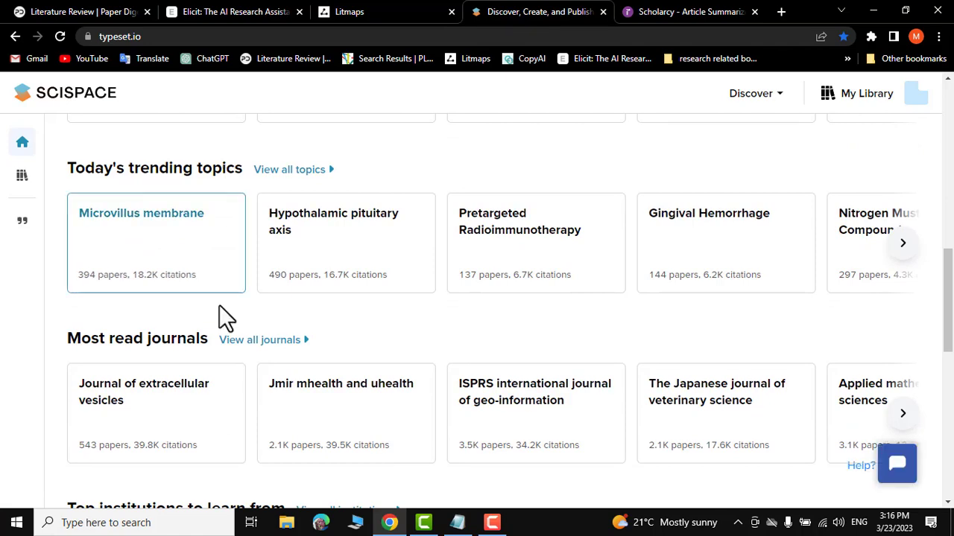
{"action": "scroll", "coordinate": [198, 343], "scroll_direction": "down", "scroll_amount": 4}
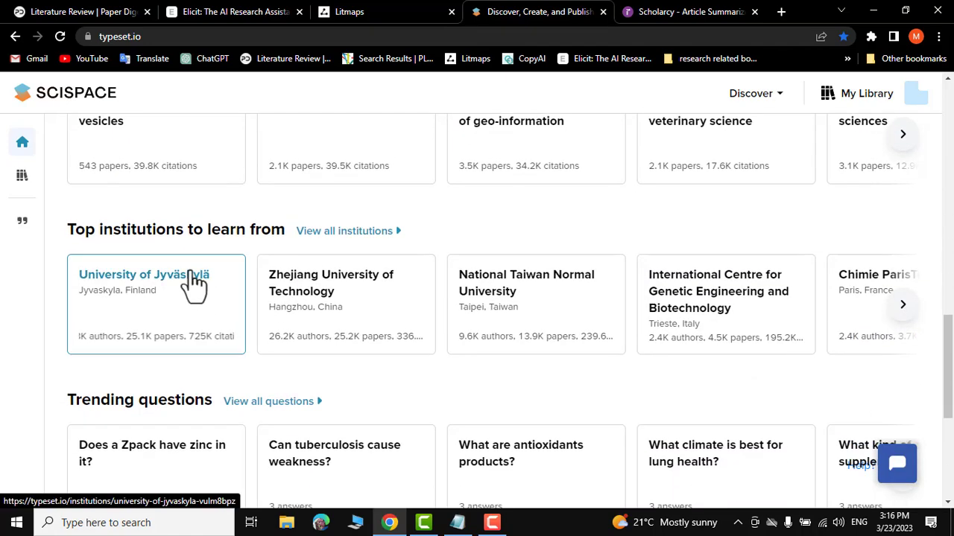
{"action": "scroll", "coordinate": [358, 364], "scroll_direction": "down", "scroll_amount": 2}
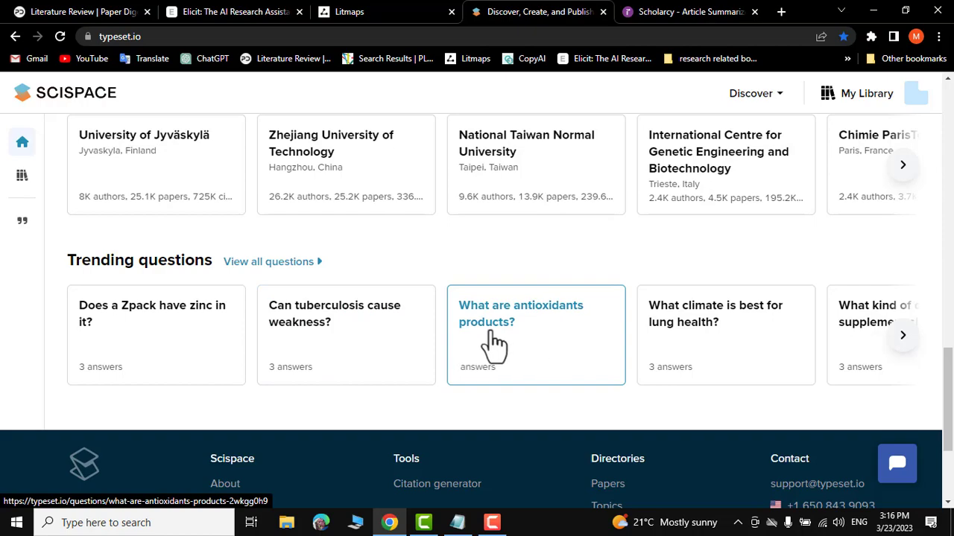
{"action": "scroll", "coordinate": [494, 341], "scroll_direction": "up", "scroll_amount": 12}
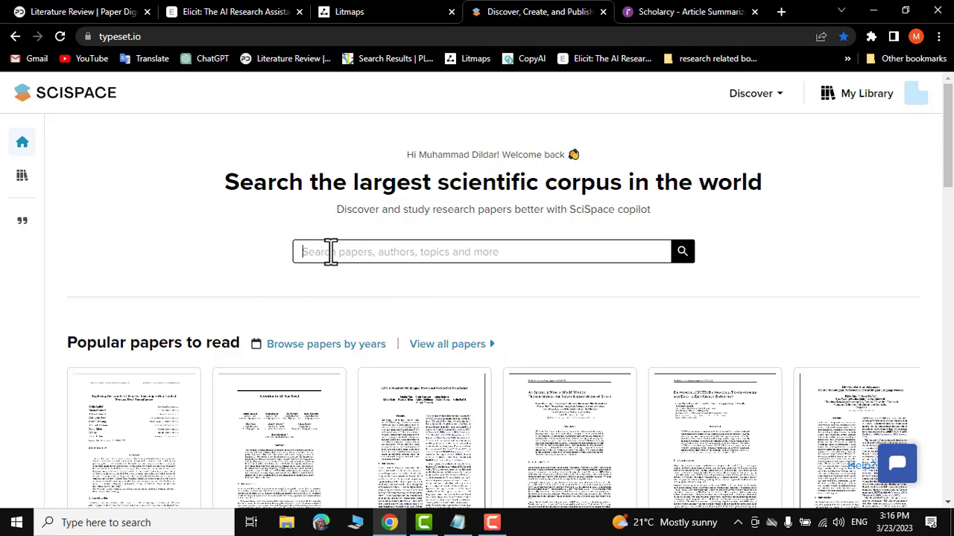
- Search SciSpace with the pasted coumarin probe query, returning 109,855 results
{"action": "left_click", "coordinate": [397, 259]}
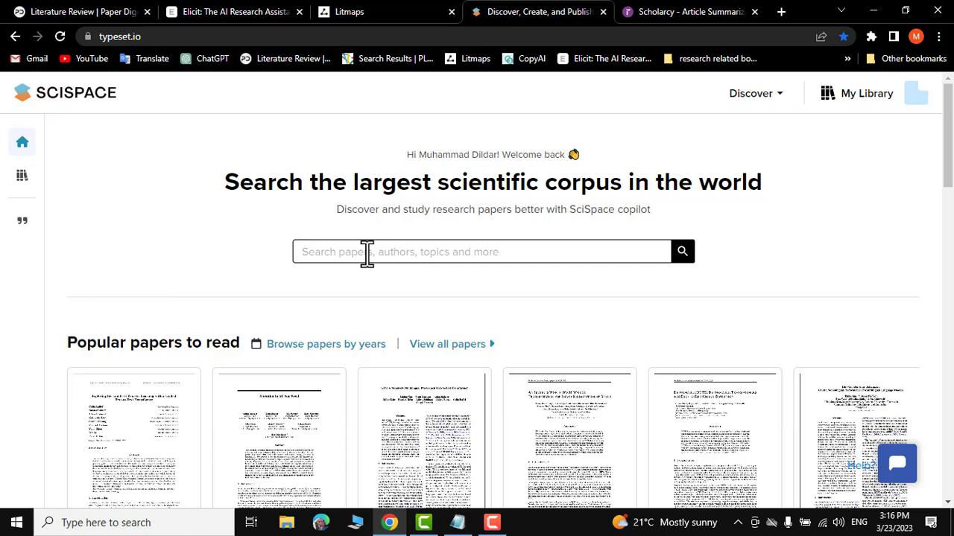
{"action": "right_click", "coordinate": [367, 252]}
{"action": "left_click", "coordinate": [401, 362]}
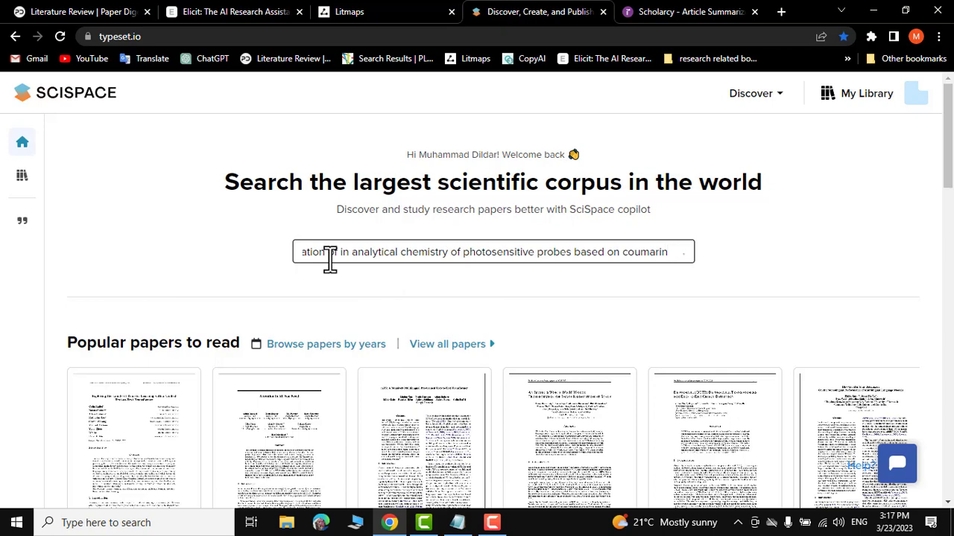
{"action": "left_click", "coordinate": [682, 251]}
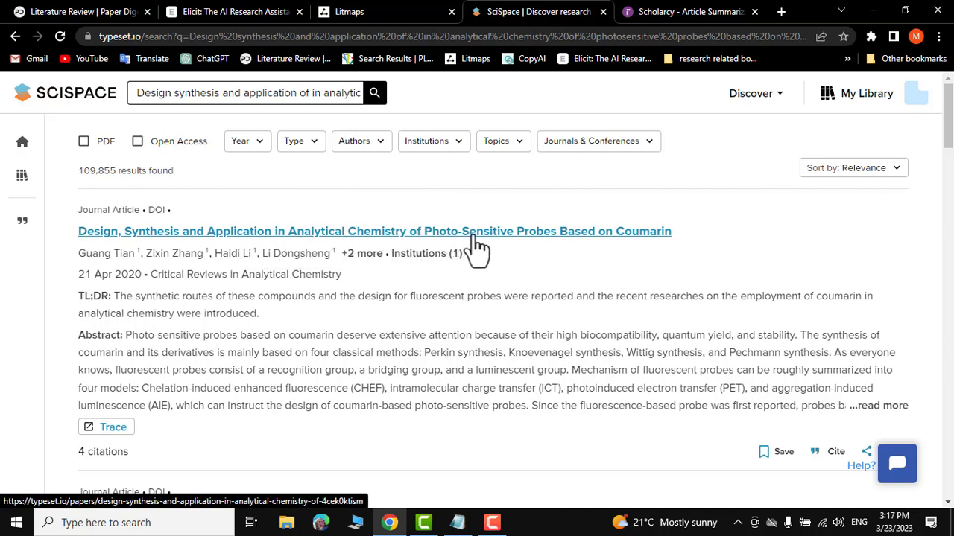
{"action": "scroll", "coordinate": [551, 272], "scroll_direction": "down", "scroll_amount": 1}
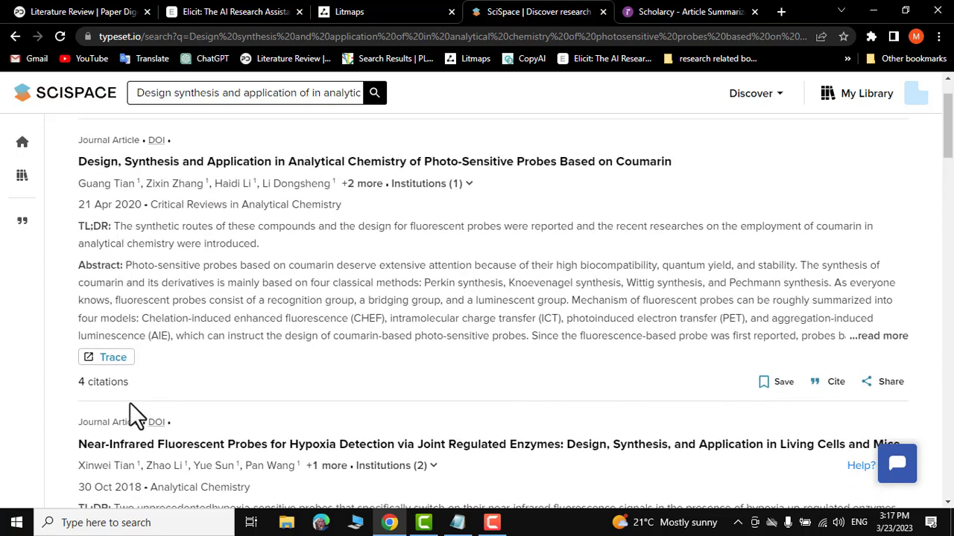
{"action": "scroll", "coordinate": [464, 261], "scroll_direction": "up", "scroll_amount": 1}
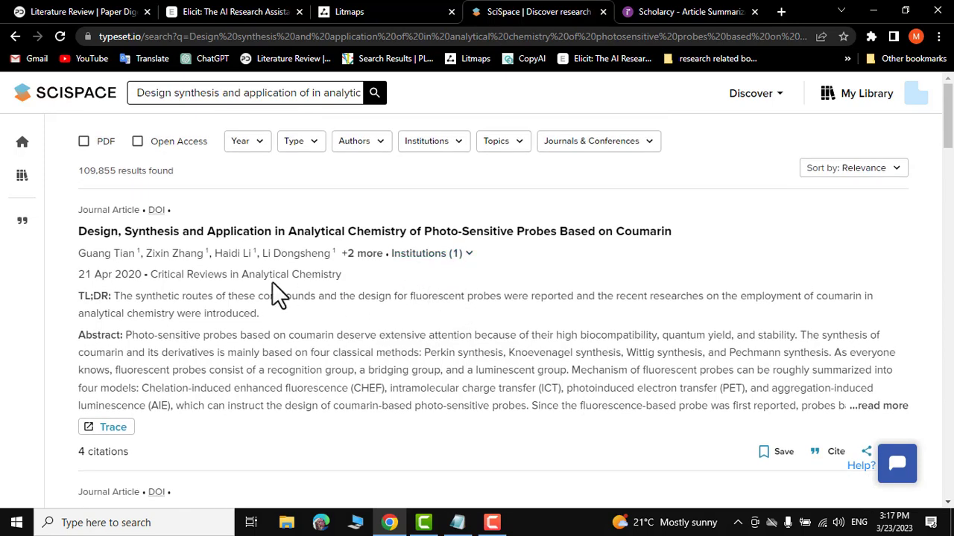
- Open the 2020 coumarin photo-sensitive probes review and browse its Citations, References and Related Papers
{"action": "left_click", "coordinate": [242, 233]}
{"action": "scroll", "coordinate": [449, 348], "scroll_direction": "down", "scroll_amount": 4}
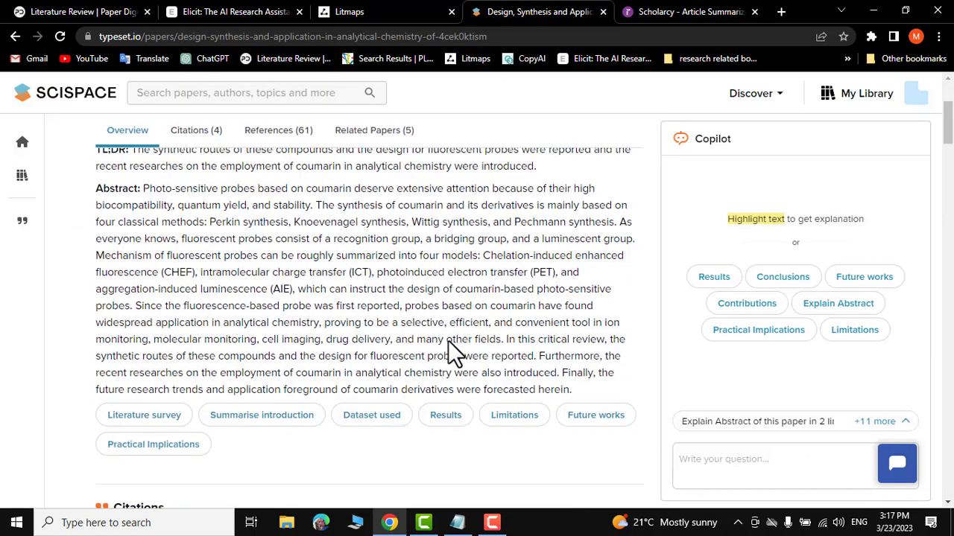
{"action": "scroll", "coordinate": [450, 347], "scroll_direction": "up", "scroll_amount": 3}
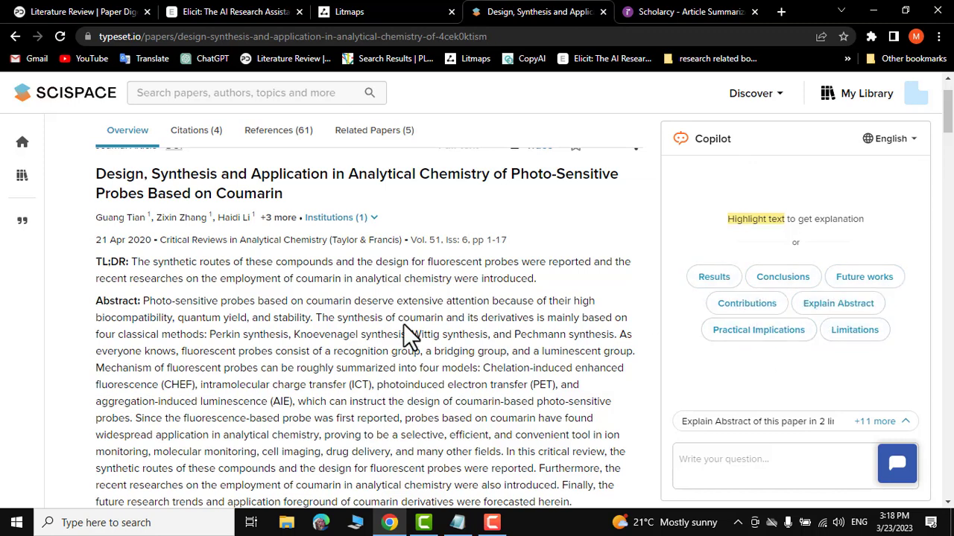
{"action": "scroll", "coordinate": [404, 324], "scroll_direction": "down", "scroll_amount": 3}
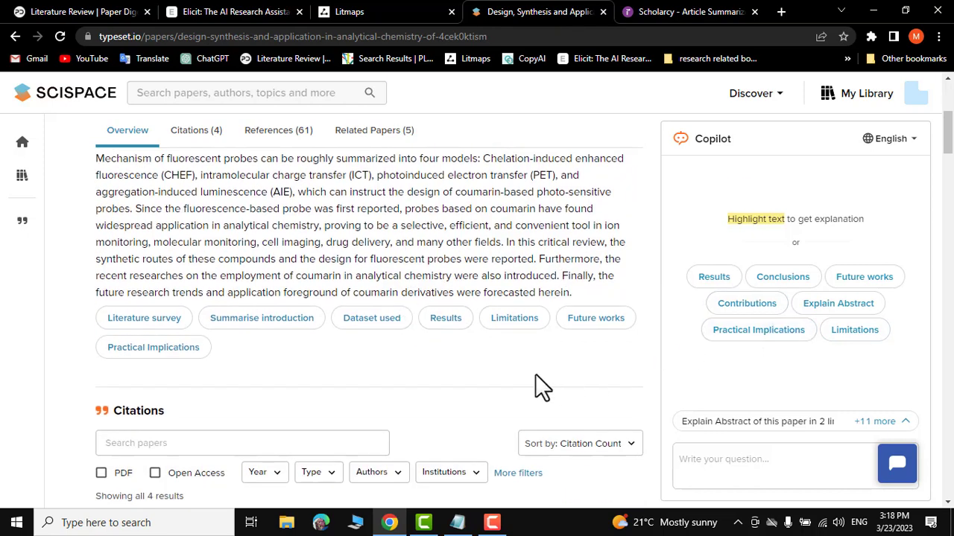
{"action": "scroll", "coordinate": [521, 384], "scroll_direction": "down", "scroll_amount": 3}
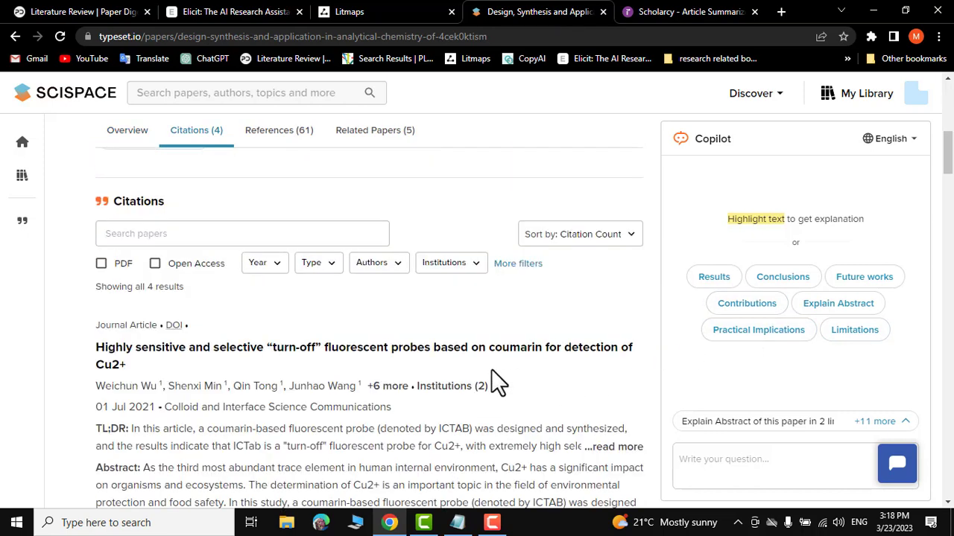
{"action": "scroll", "coordinate": [491, 377], "scroll_direction": "up", "scroll_amount": 6}
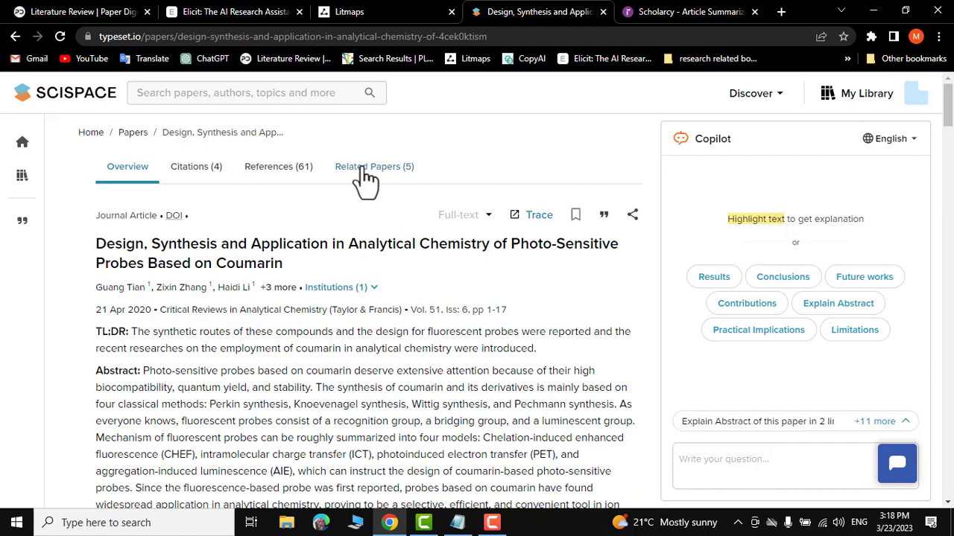
{"action": "left_click", "coordinate": [365, 171]}
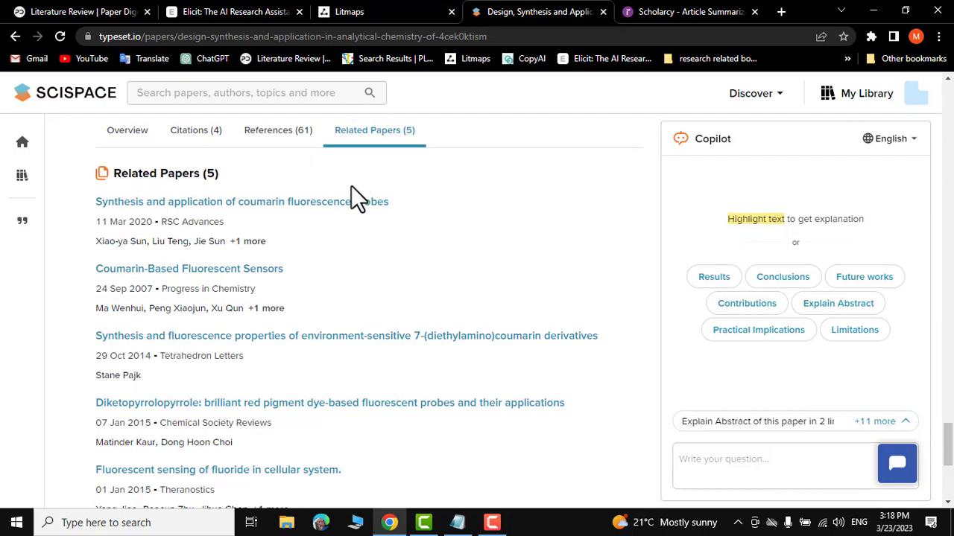
{"action": "scroll", "coordinate": [364, 440], "scroll_direction": "up", "scroll_amount": 10}
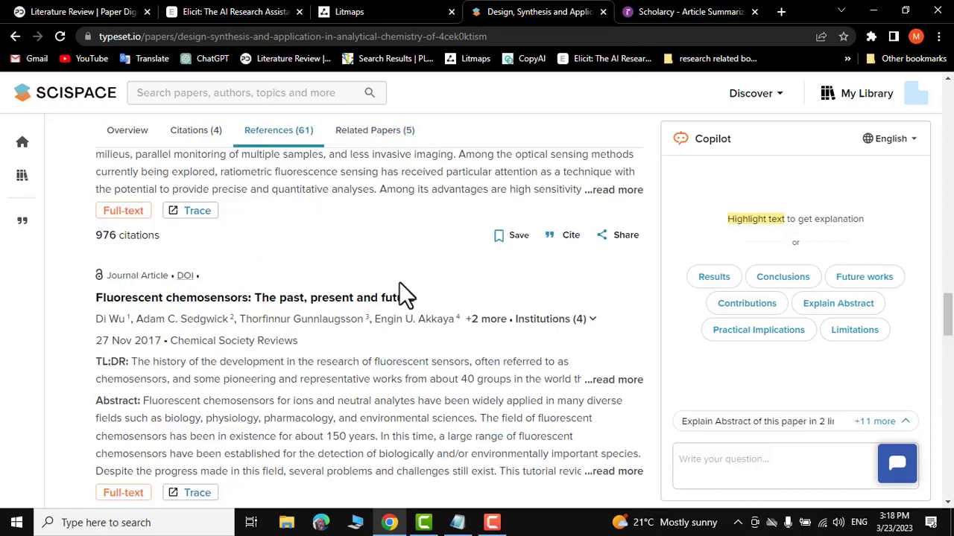
{"action": "scroll", "coordinate": [406, 294], "scroll_direction": "up", "scroll_amount": 10}
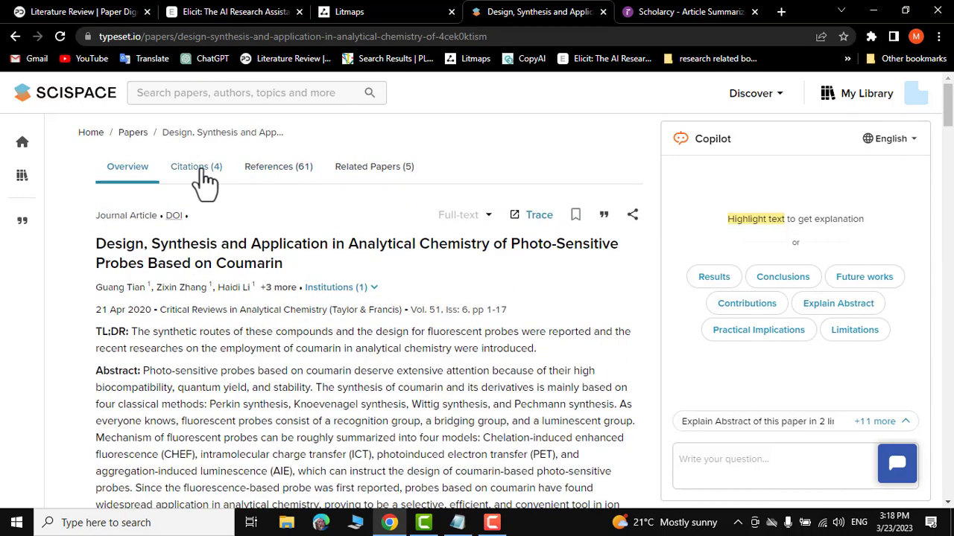
{"action": "scroll", "coordinate": [522, 356], "scroll_direction": "down", "scroll_amount": 2}
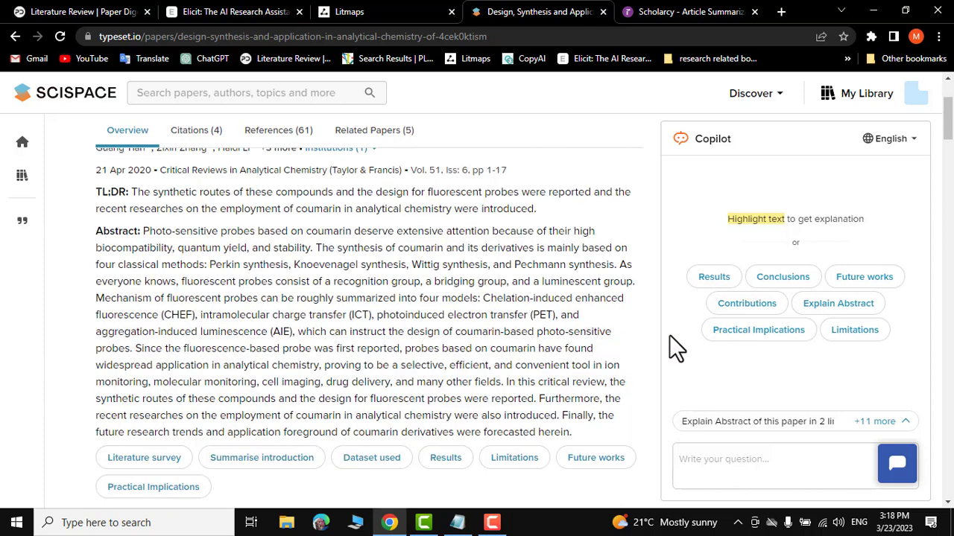
- Ask Copilot for 'Conclusions from the paper' and read its summary of synthesis methods and trends
{"action": "left_click", "coordinate": [792, 277]}
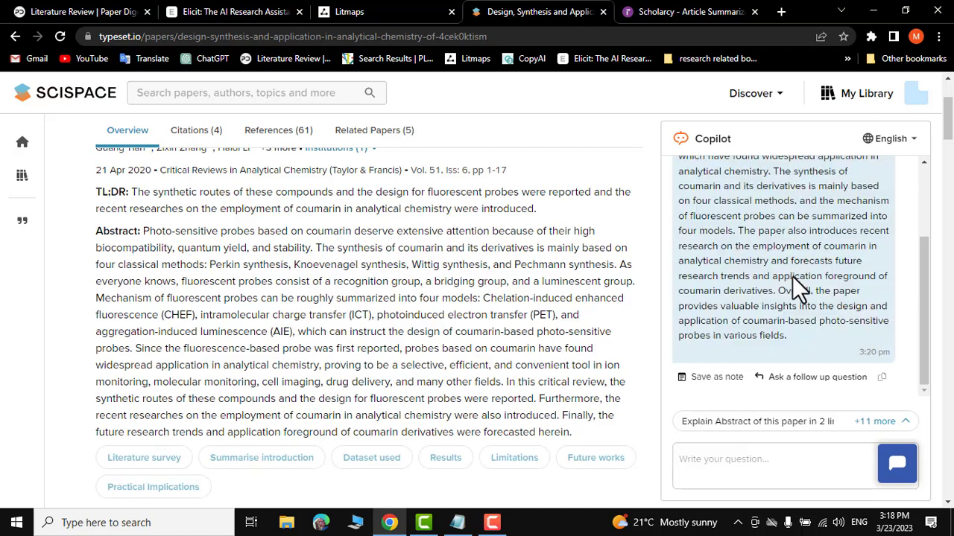
{"action": "scroll", "coordinate": [916, 332], "scroll_direction": "up", "scroll_amount": 1}
{"action": "scroll", "coordinate": [912, 317], "scroll_direction": "up", "scroll_amount": 1}
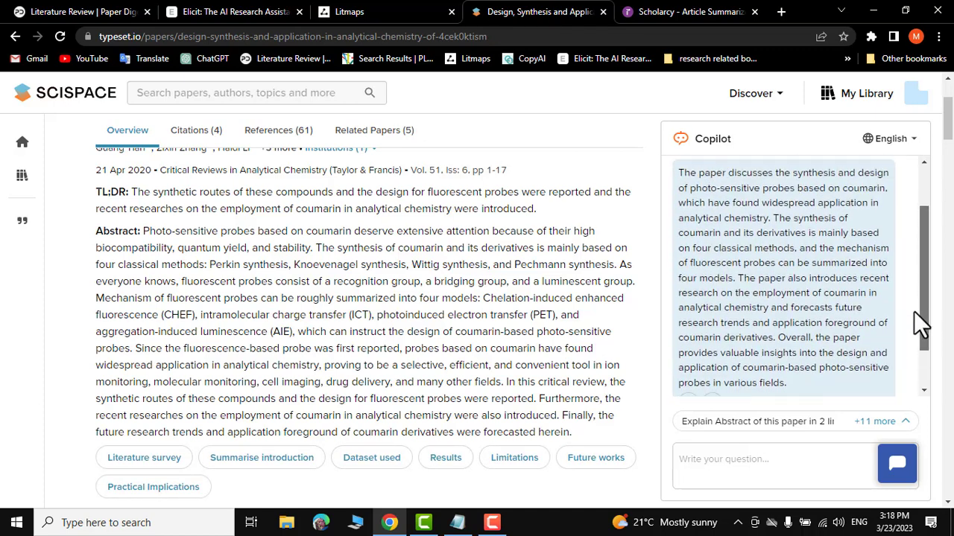
{"action": "scroll", "coordinate": [913, 304], "scroll_direction": "down", "scroll_amount": 2}
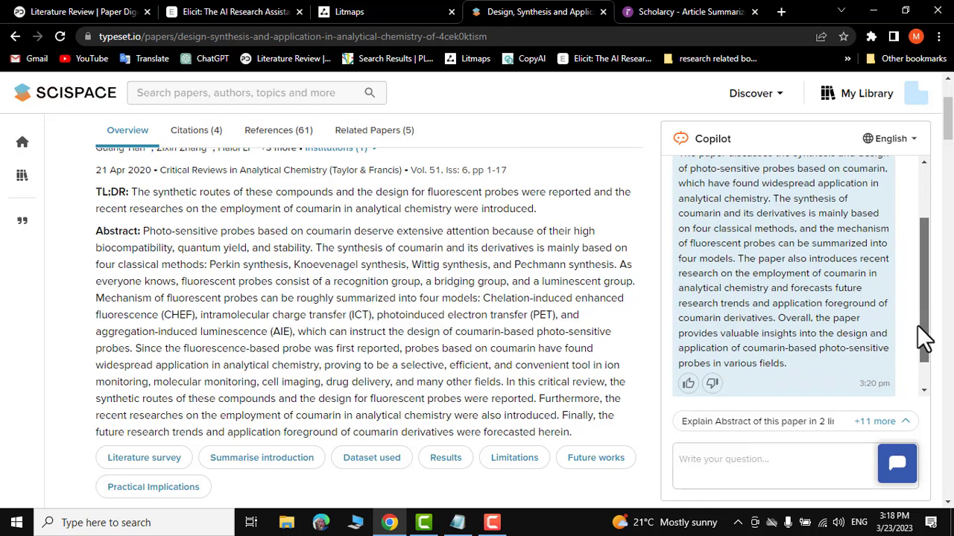
{"action": "scroll", "coordinate": [924, 333], "scroll_direction": "up", "scroll_amount": 1}
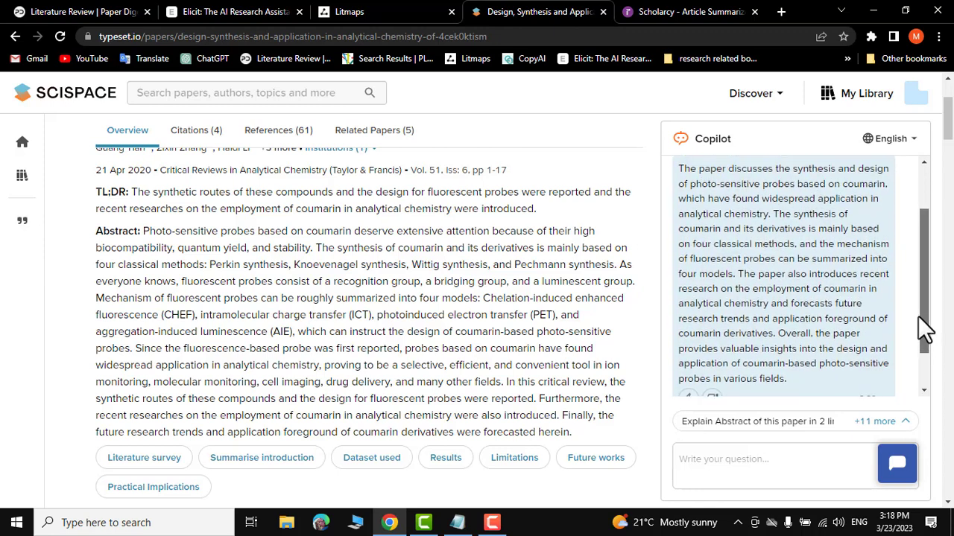
{"action": "scroll", "coordinate": [924, 332], "scroll_direction": "down", "scroll_amount": 1}
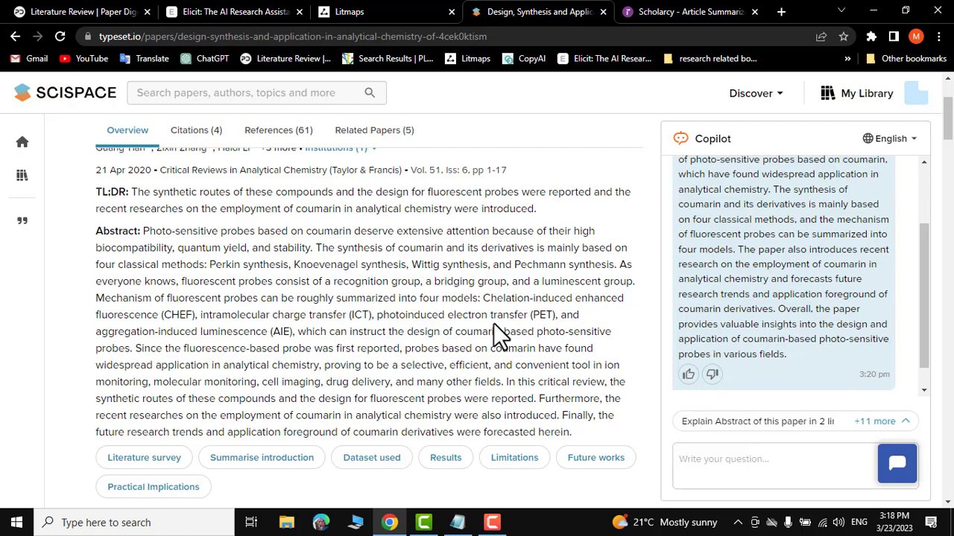
{"action": "scroll", "coordinate": [494, 321], "scroll_direction": "down", "scroll_amount": 4}
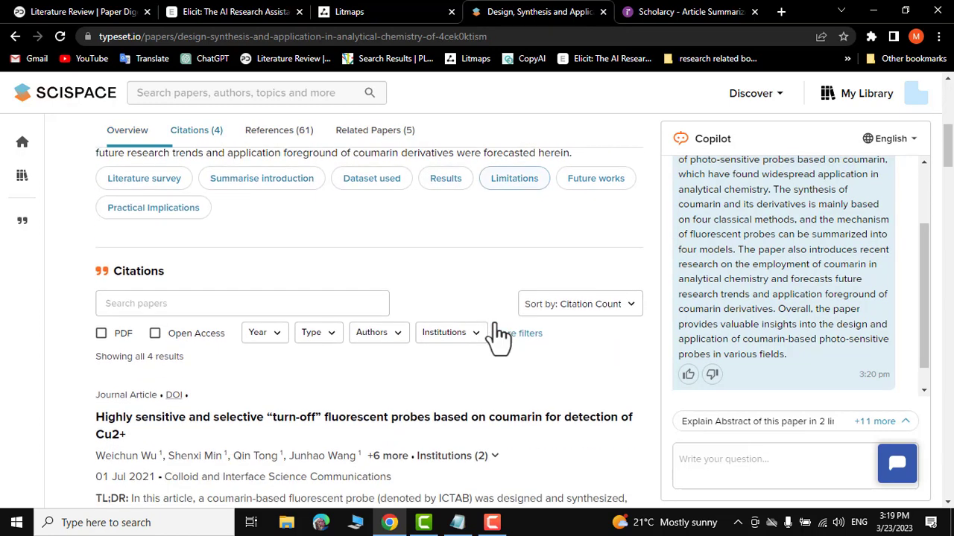
{"action": "scroll", "coordinate": [480, 363], "scroll_direction": "down", "scroll_amount": 1}
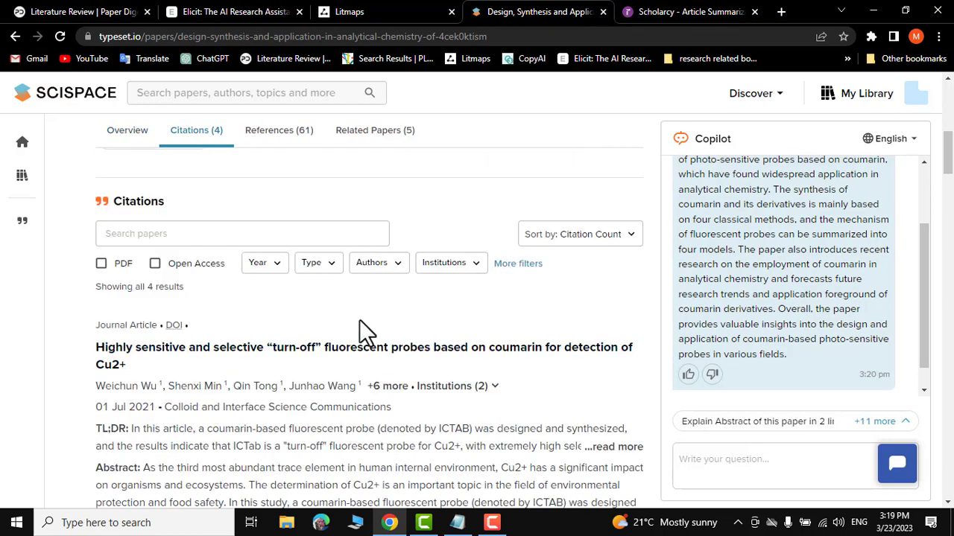
{"action": "left_click", "coordinate": [274, 264]}
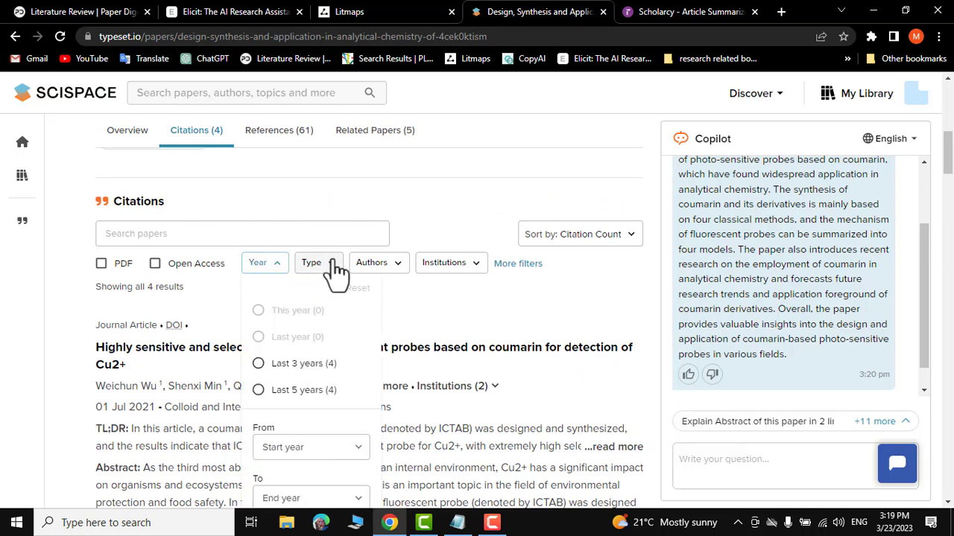
{"action": "left_click", "coordinate": [327, 264]}
{"action": "left_click", "coordinate": [397, 268]}
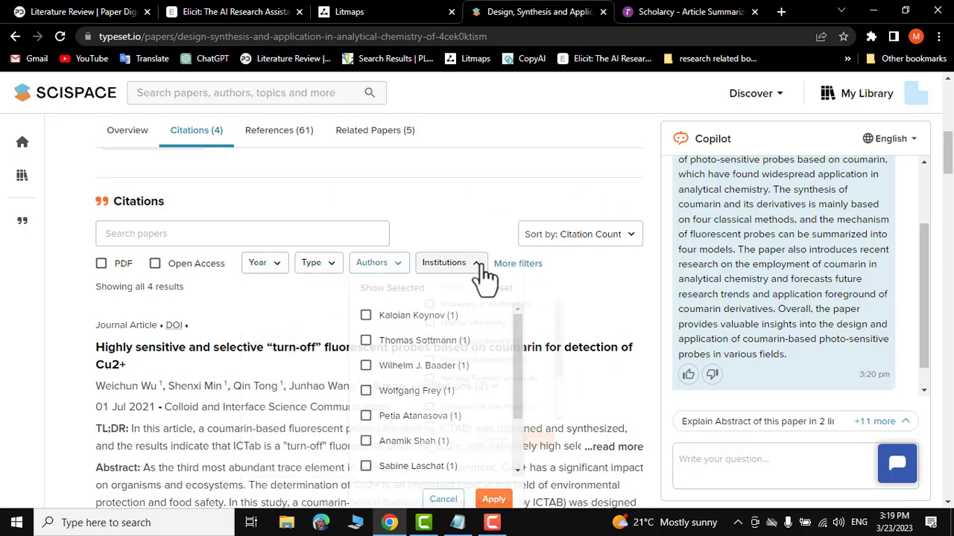
{"action": "left_click", "coordinate": [480, 267]}
{"action": "scroll", "coordinate": [535, 276], "scroll_direction": "up", "scroll_amount": 5}
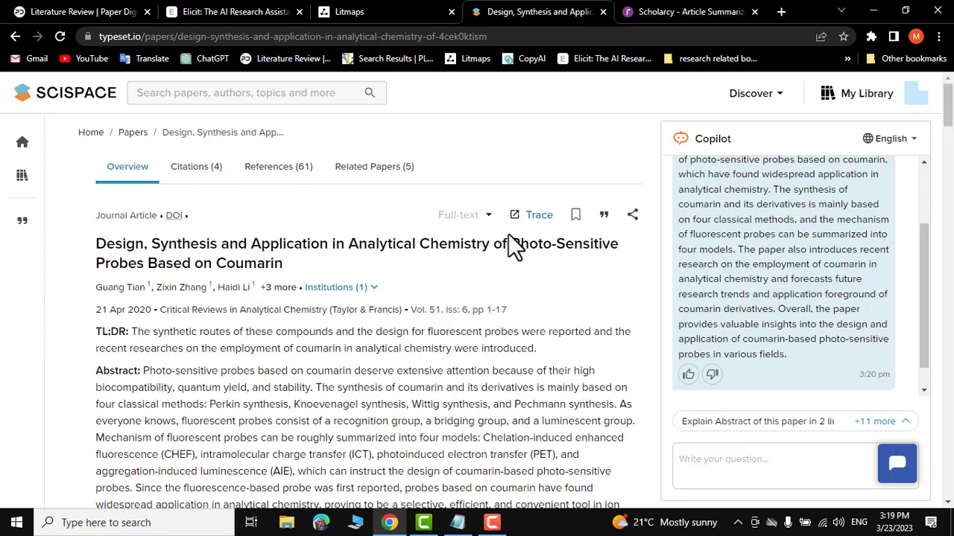
{"action": "left_click_drag", "start_coordinate": [930, 308], "coordinate": [908, 214]}
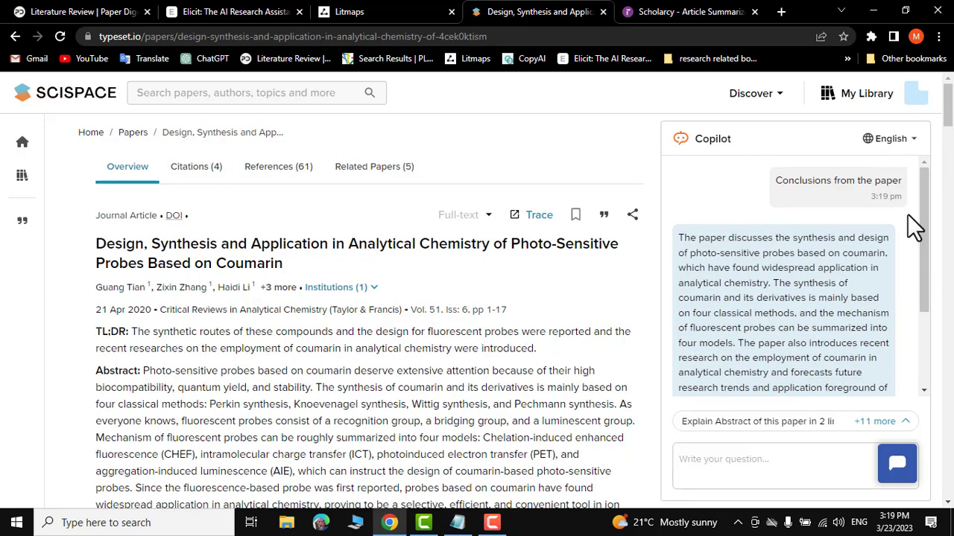
- Open JML Lab paper.pdf from My Library in the reader and scroll to its abstract
{"action": "left_click", "coordinate": [858, 95]}
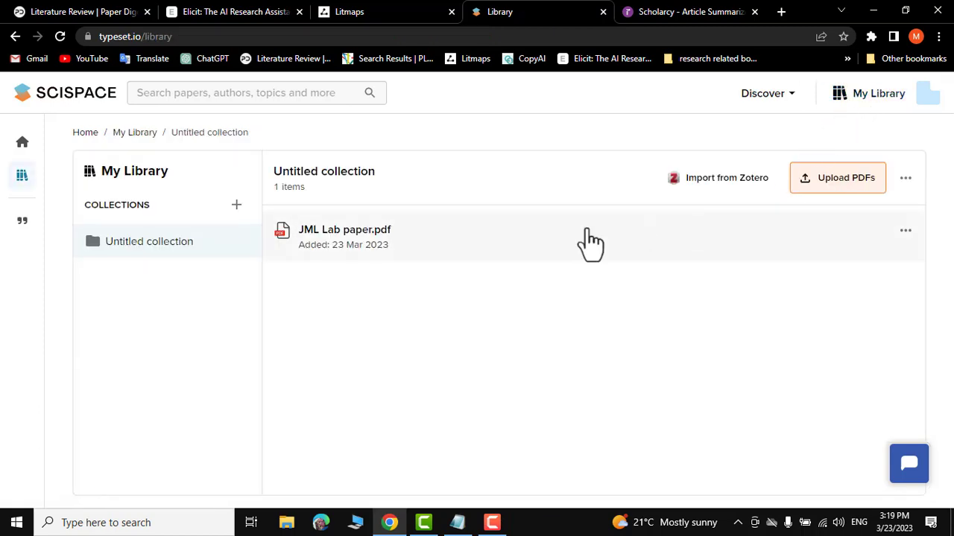
{"action": "left_click", "coordinate": [339, 249]}
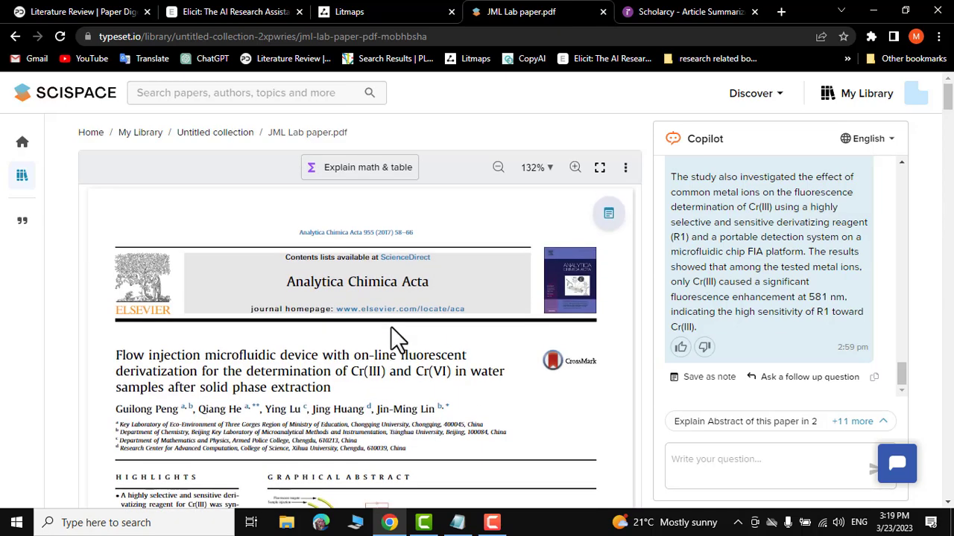
{"action": "scroll", "coordinate": [391, 327], "scroll_direction": "down", "scroll_amount": 5}
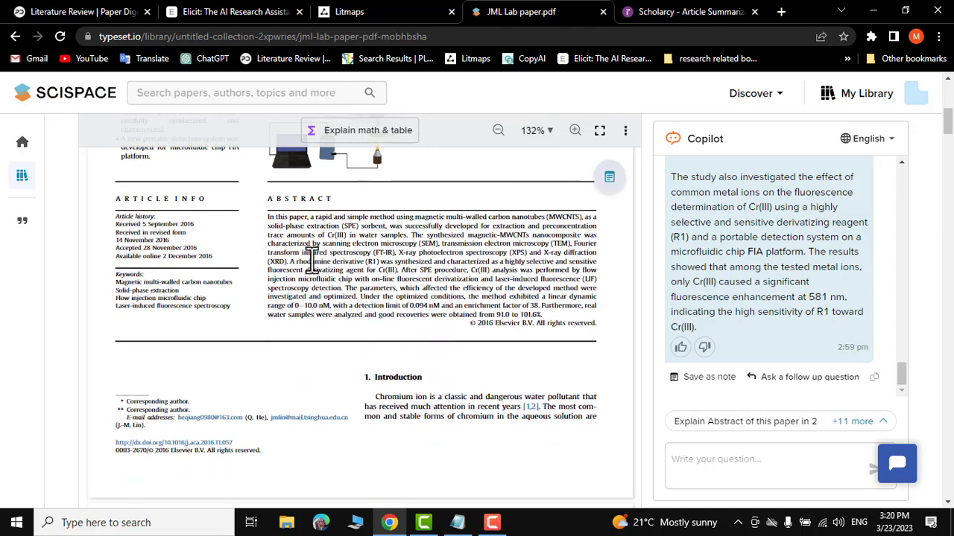
{"action": "scroll", "coordinate": [512, 298], "scroll_direction": "down", "scroll_amount": 1}
{"action": "scroll", "coordinate": [507, 306], "scroll_direction": "down", "scroll_amount": 4}
{"action": "scroll", "coordinate": [444, 307], "scroll_direction": "up", "scroll_amount": 4}
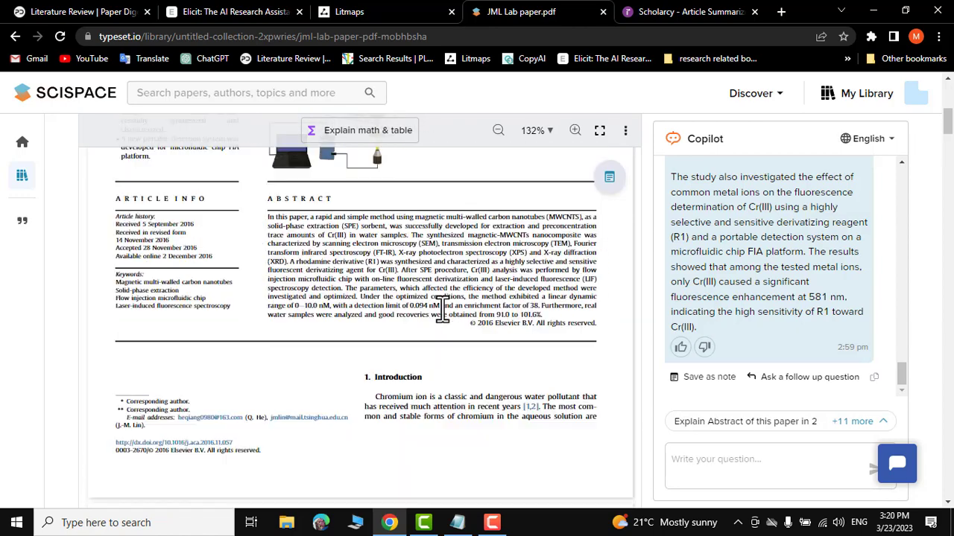
{"action": "mouse_move", "coordinate": [902, 376]}
{"action": "left_mouse_down"}
{"action": "mouse_move", "coordinate": [900, 353]}
{"action": "mouse_move", "coordinate": [900, 387]}
{"action": "left_mouse_up"}
- Ask Copilot 'Methods used in this paper' from the expanded list of suggested questions
{"action": "left_click", "coordinate": [886, 430]}
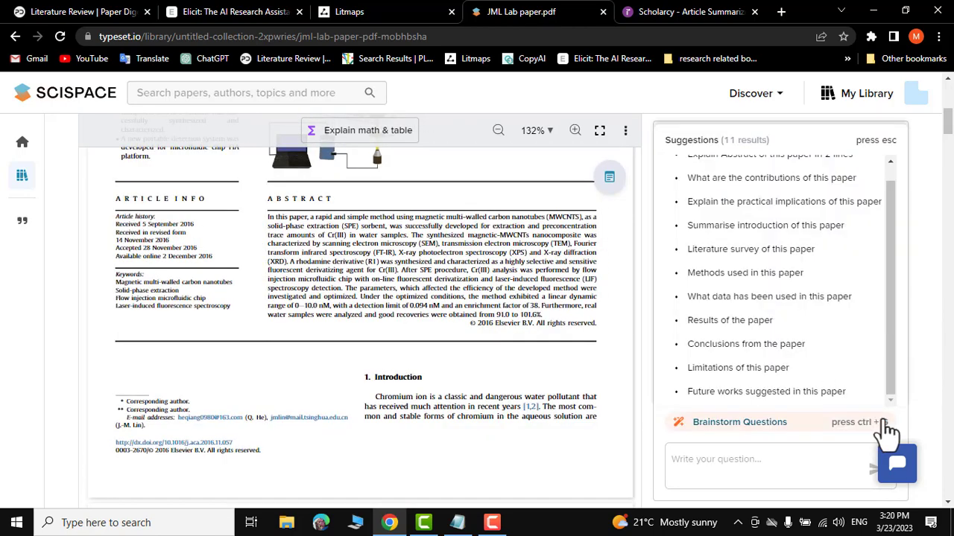
{"action": "scroll", "coordinate": [894, 348], "scroll_direction": "up", "scroll_amount": 1}
{"action": "scroll", "coordinate": [891, 328], "scroll_direction": "up", "scroll_amount": 1}
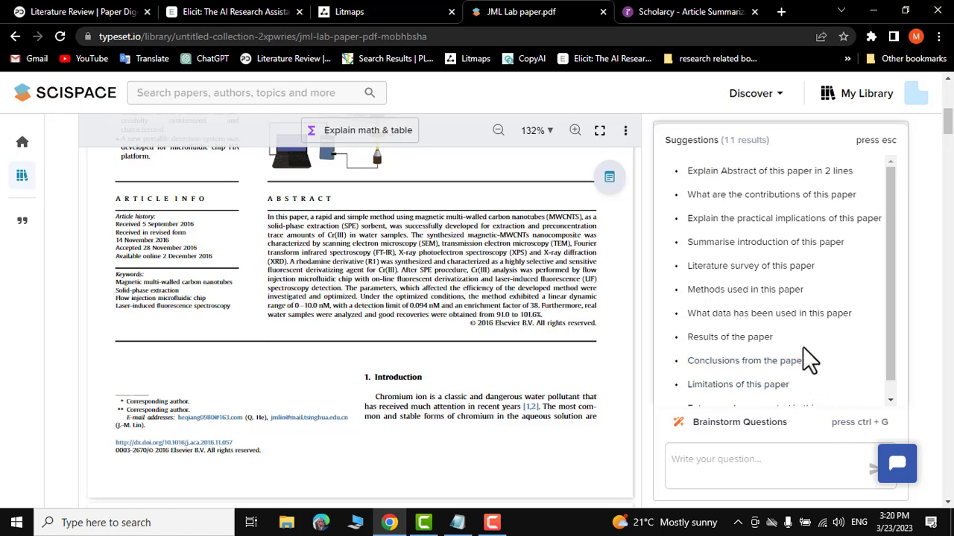
{"action": "left_click", "coordinate": [718, 294]}
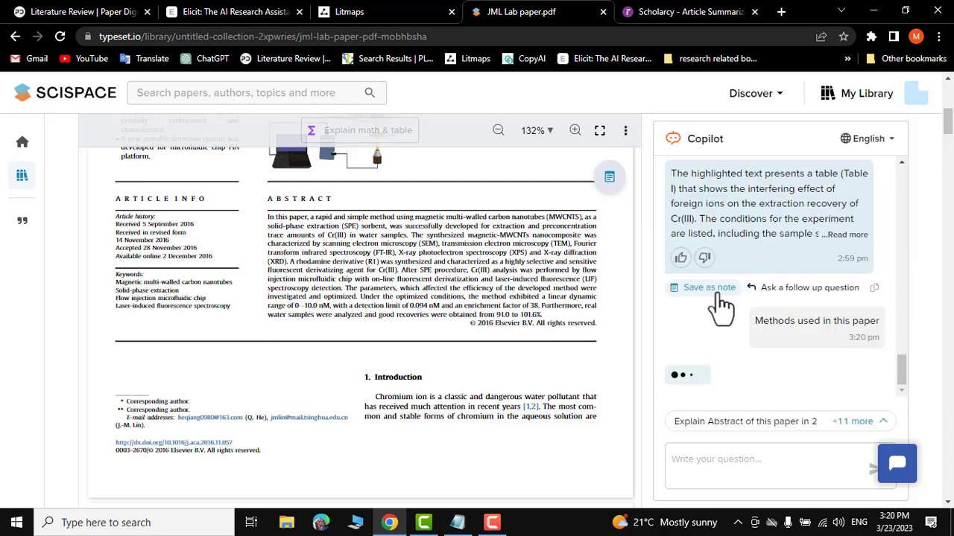
{"action": "scroll", "coordinate": [900, 368], "scroll_direction": "up", "scroll_amount": 2}
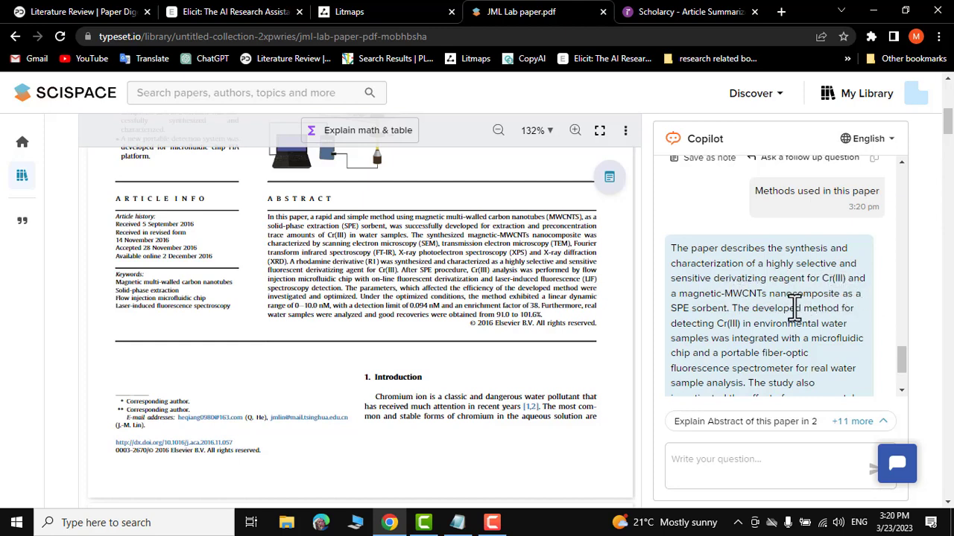
{"action": "scroll", "coordinate": [760, 305], "scroll_direction": "up", "scroll_amount": 2}
{"action": "scroll", "coordinate": [760, 305], "scroll_direction": "down", "scroll_amount": 4}
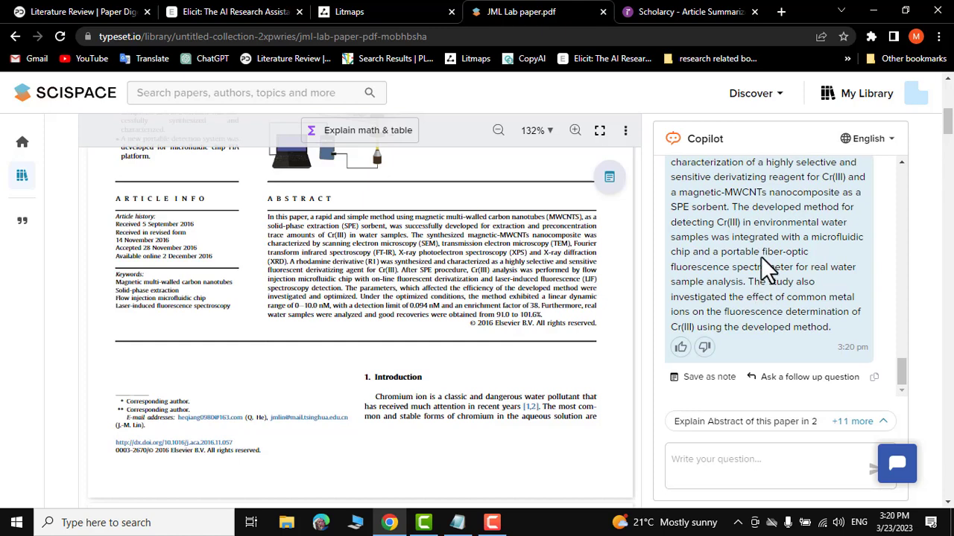
- Reopen the suggested questions list and scroll back to the paper's title page
{"action": "left_click", "coordinate": [881, 422]}
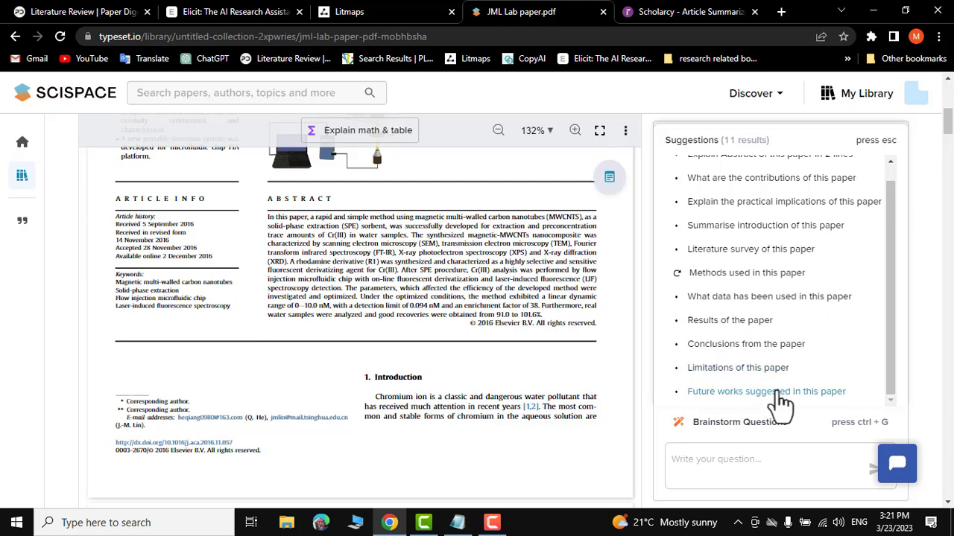
{"action": "scroll", "coordinate": [763, 304], "scroll_direction": "up", "scroll_amount": 1}
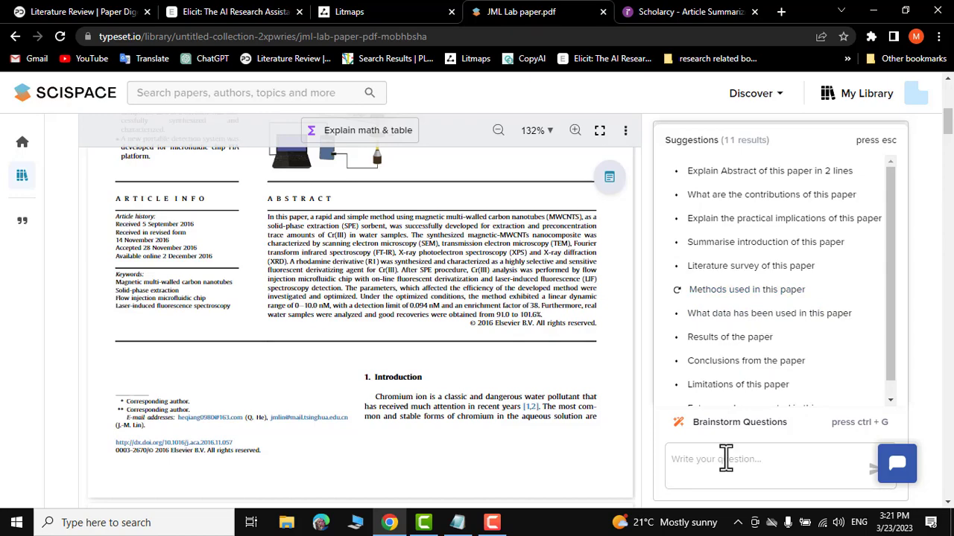
{"action": "scroll", "coordinate": [443, 357], "scroll_direction": "up", "scroll_amount": 3}
{"action": "scroll", "coordinate": [443, 356], "scroll_direction": "down", "scroll_amount": 6}
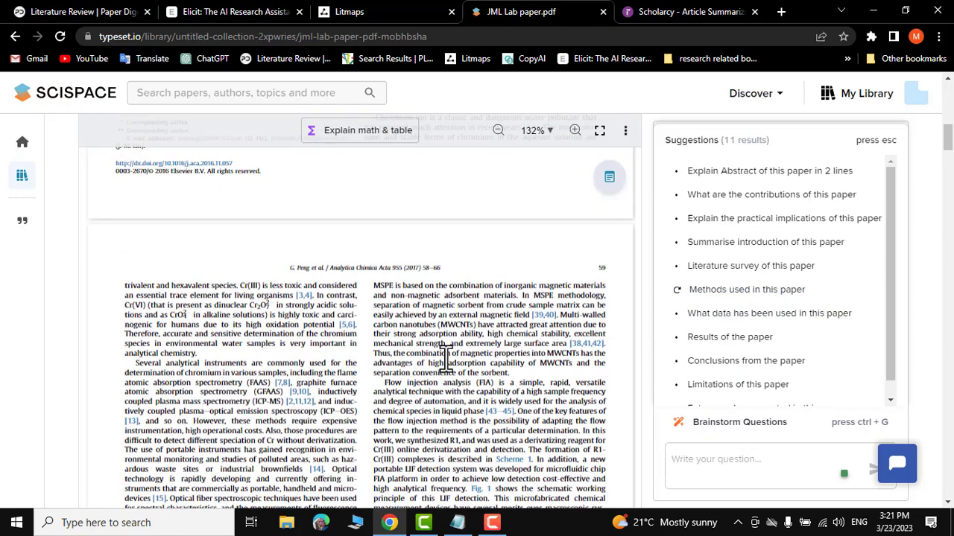
{"action": "scroll", "coordinate": [442, 359], "scroll_direction": "up", "scroll_amount": 8}
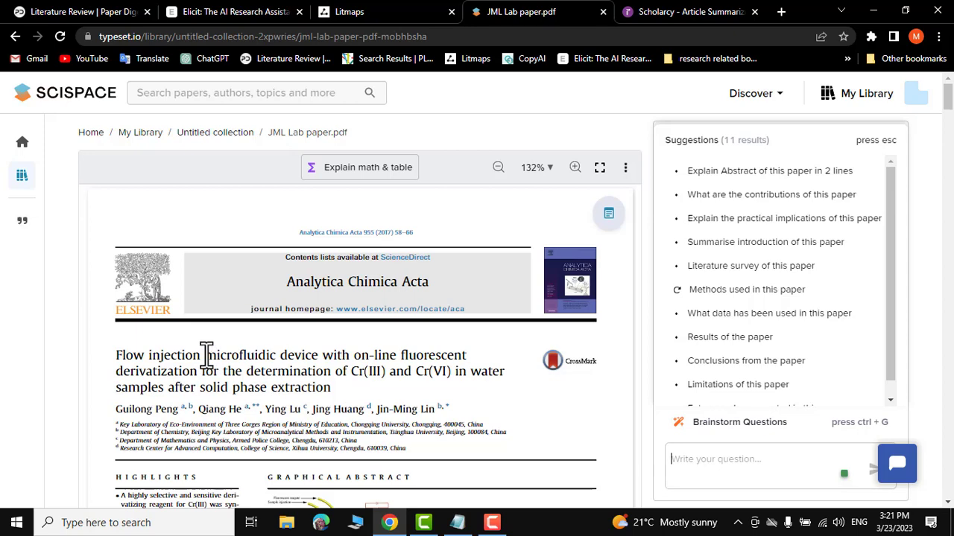
- Get Copilot's explanation of 'microfluidic device' from the title, then scroll to section 3.4 and Table 1
{"action": "left_click_drag", "start_coordinate": [204, 355], "coordinate": [320, 355]}
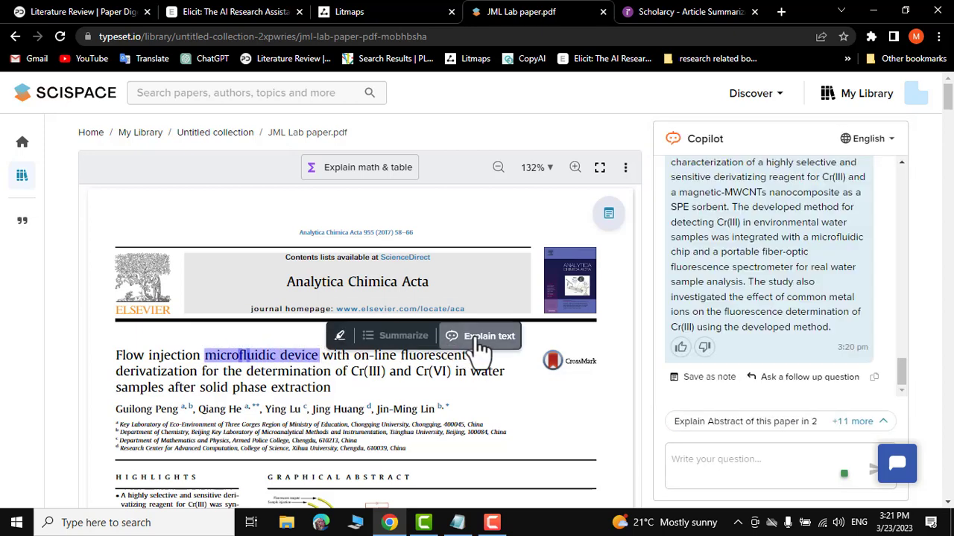
{"action": "left_click", "coordinate": [480, 339]}
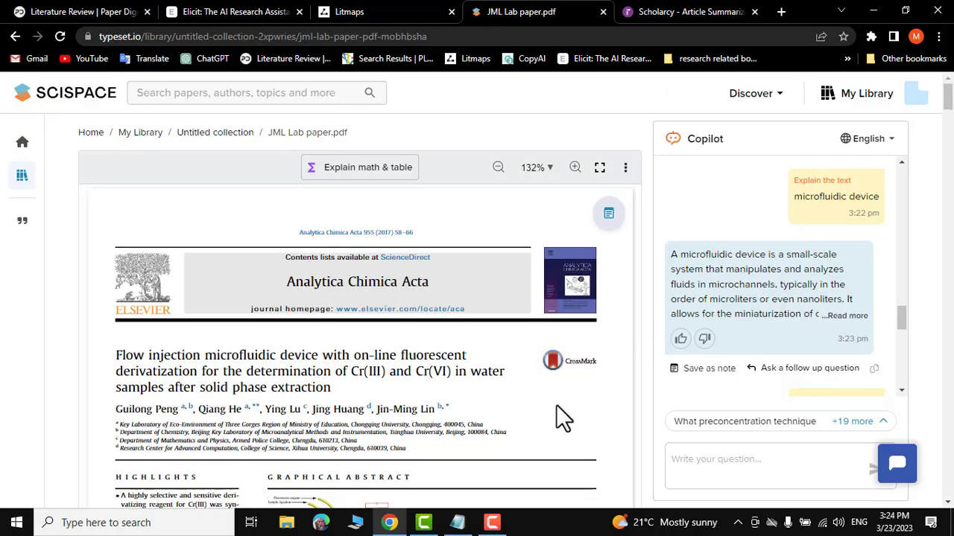
{"action": "scroll", "coordinate": [559, 413], "scroll_direction": "down", "scroll_amount": 5}
{"action": "scroll", "coordinate": [559, 413], "scroll_direction": "down", "scroll_amount": 15}
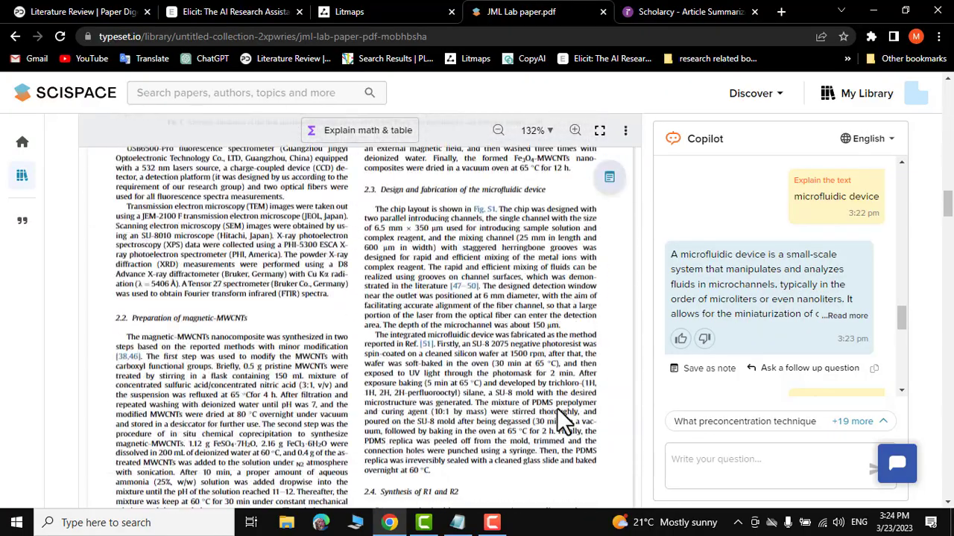
{"action": "scroll", "coordinate": [558, 409], "scroll_direction": "down", "scroll_amount": 15}
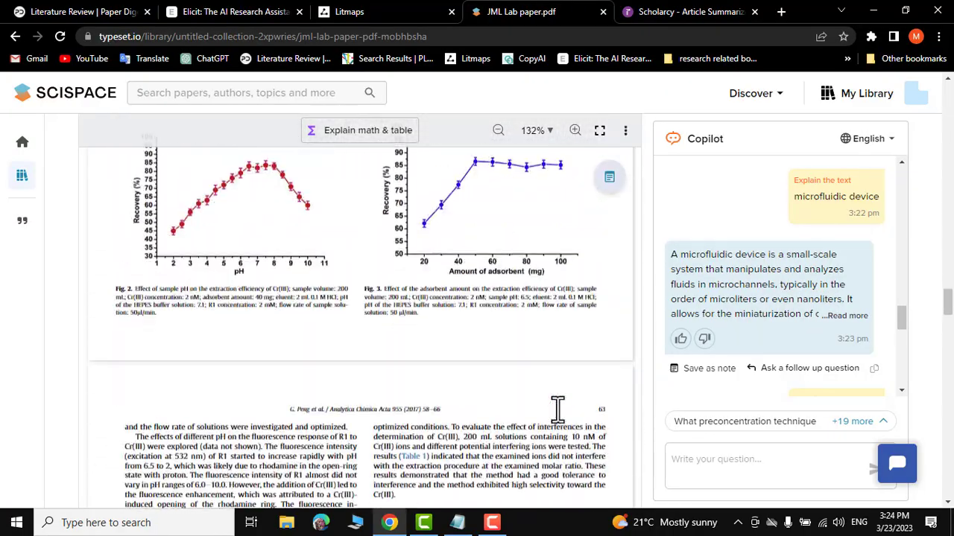
{"action": "scroll", "coordinate": [557, 408], "scroll_direction": "up", "scroll_amount": 2}
{"action": "scroll", "coordinate": [557, 409], "scroll_direction": "down", "scroll_amount": 10}
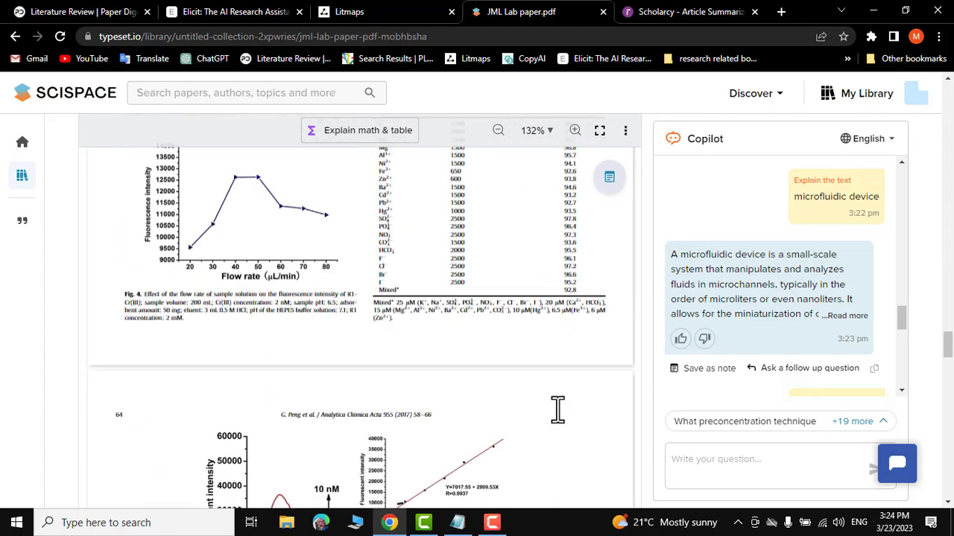
{"action": "scroll", "coordinate": [557, 408], "scroll_direction": "up", "scroll_amount": 3}
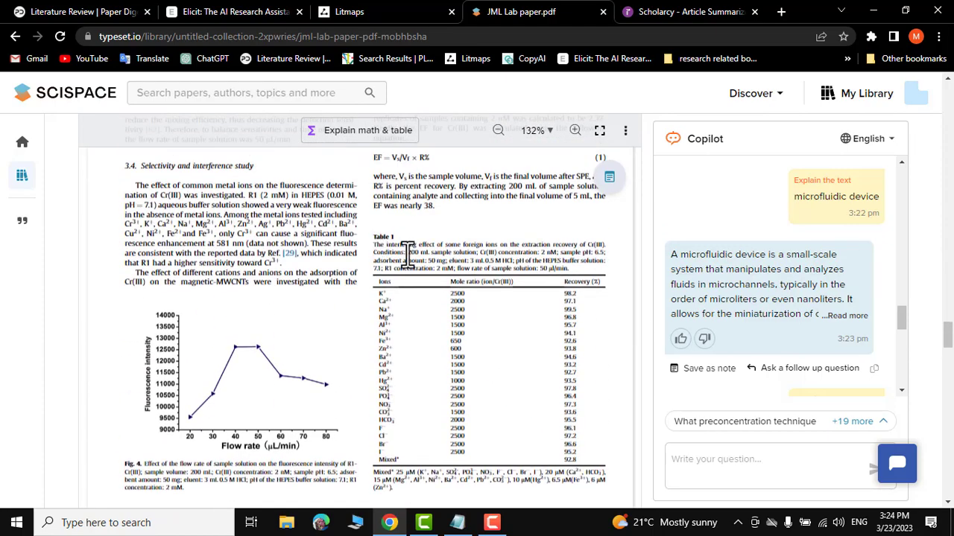
- Have SciSpace Copilot explain Table 1 on foreign-ion interference, then move to the Paper Digest tab
{"action": "left_click", "coordinate": [362, 141]}
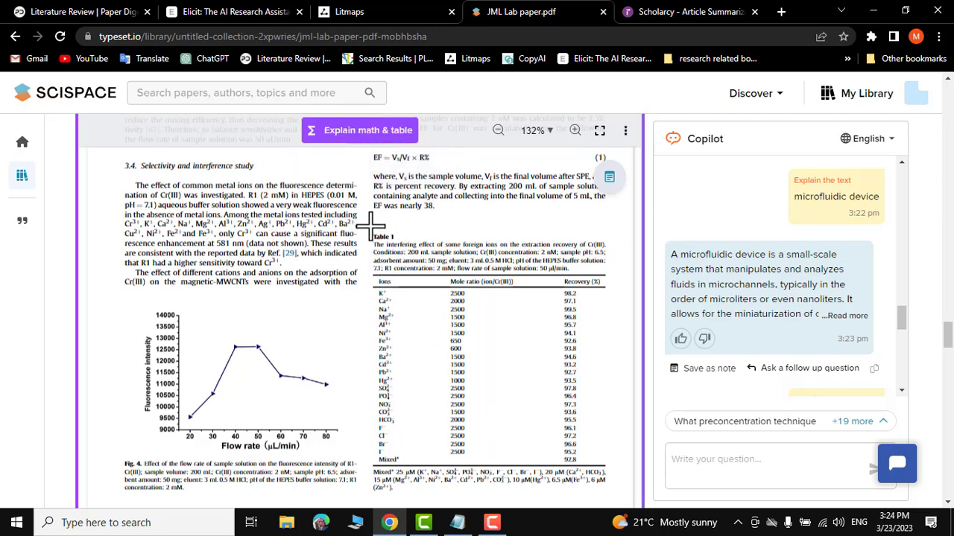
{"action": "left_click_drag", "start_coordinate": [370, 224], "coordinate": [634, 508]}
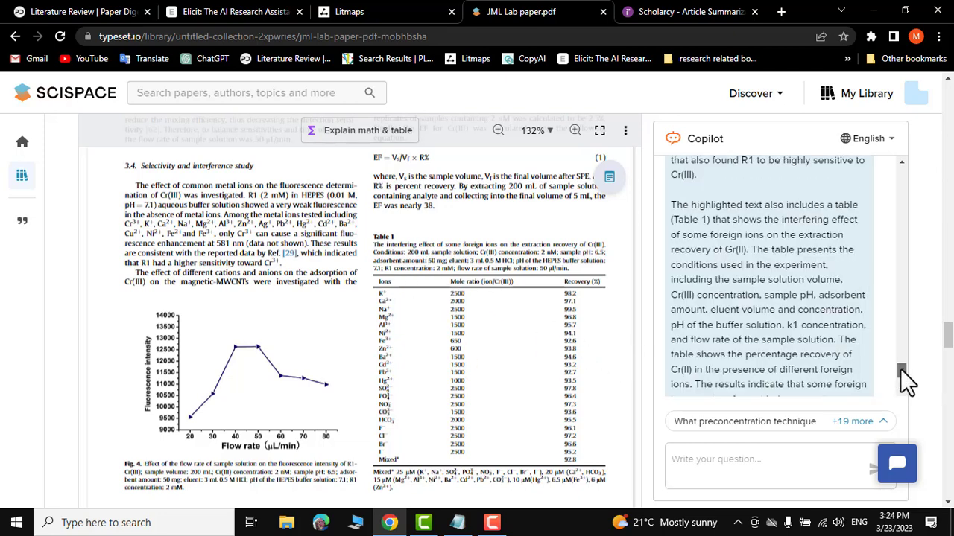
{"action": "scroll", "coordinate": [900, 372], "scroll_direction": "up", "scroll_amount": 10}
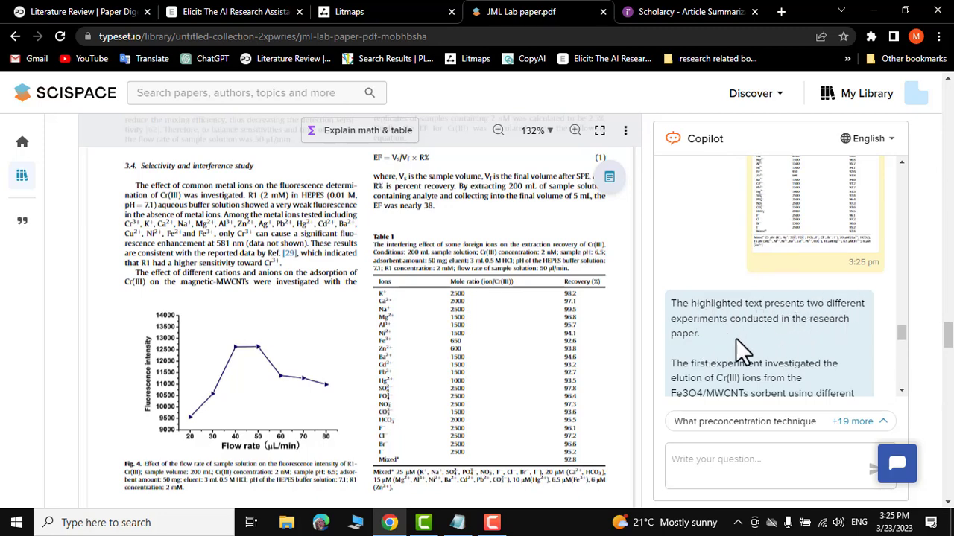
{"action": "scroll", "coordinate": [787, 345], "scroll_direction": "down", "scroll_amount": 6}
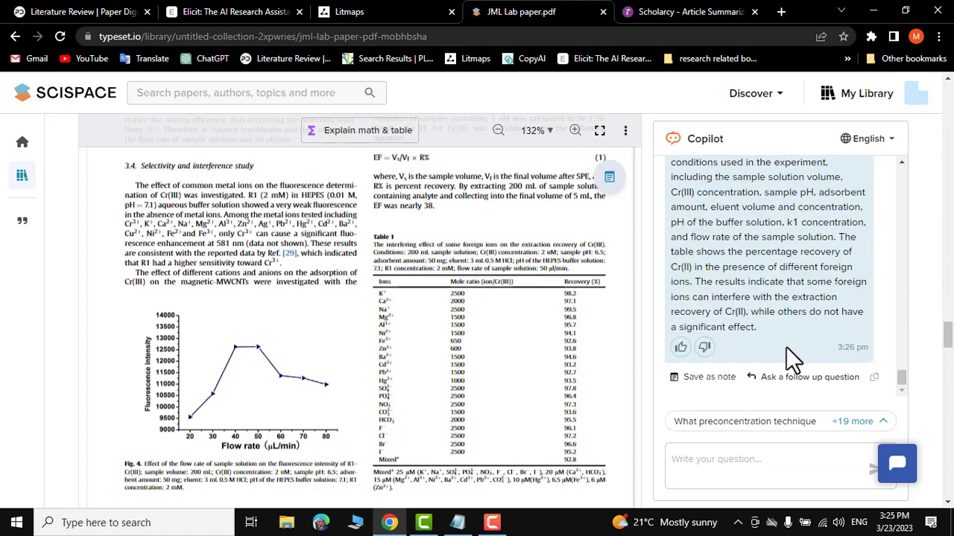
{"action": "scroll", "coordinate": [805, 317], "scroll_direction": "up", "scroll_amount": 10}
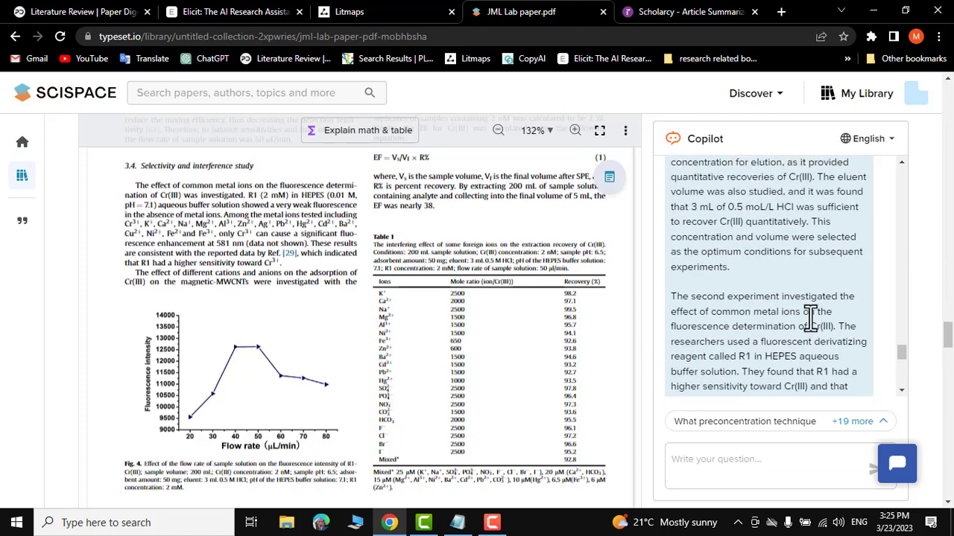
{"action": "scroll", "coordinate": [771, 334], "scroll_direction": "down", "scroll_amount": 10}
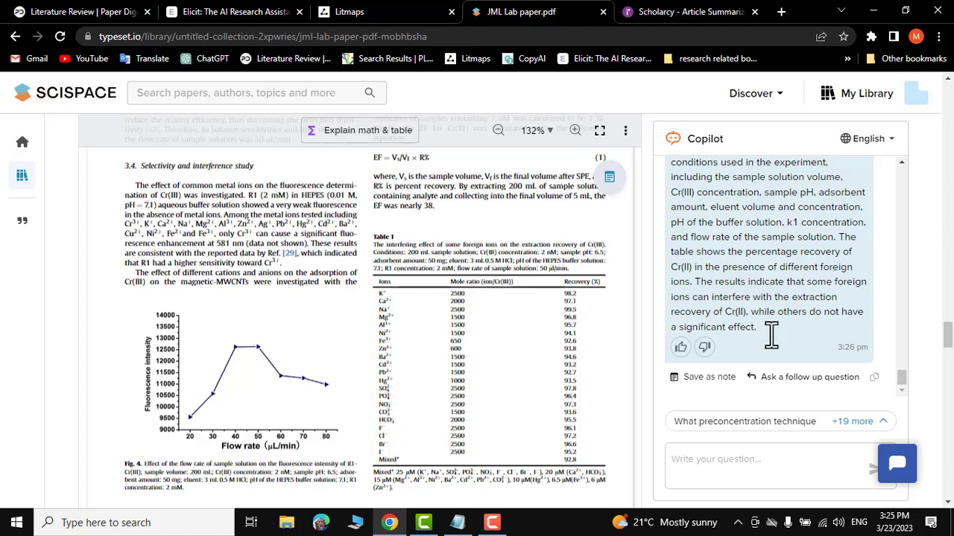
{"action": "left_click", "coordinate": [88, 15]}
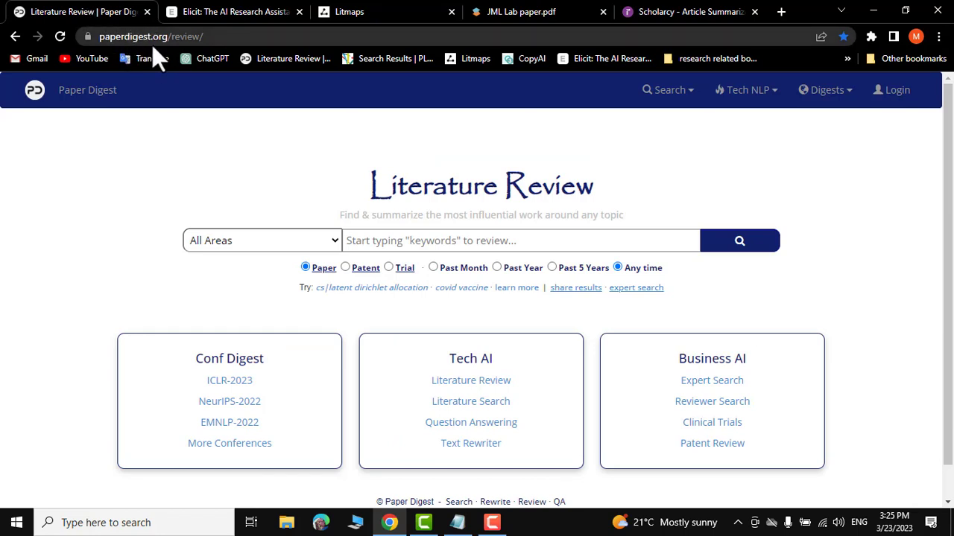
- Run a Paper Digest literature review for 'heavy metals fluoresce probes'
{"action": "left_click", "coordinate": [430, 241]}
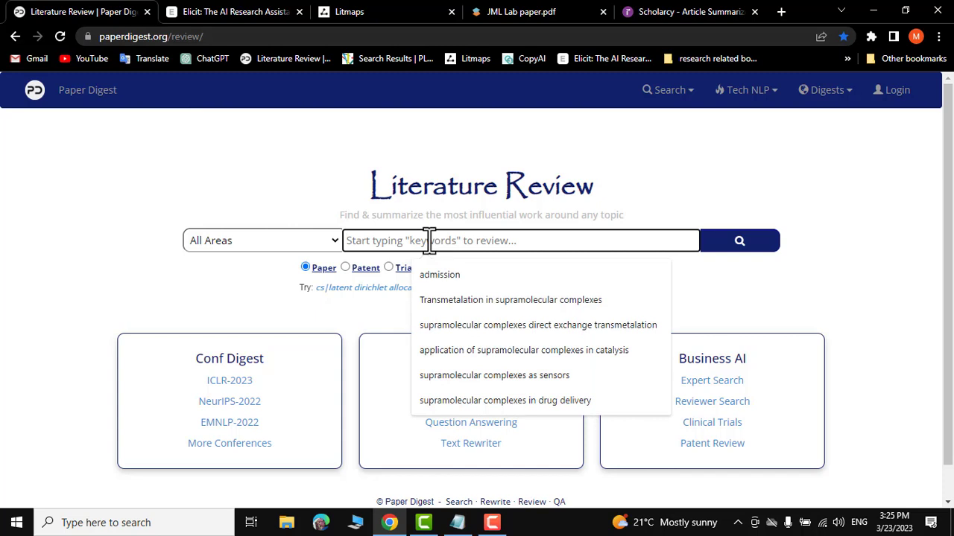
{"action": "type", "text": "hea"}
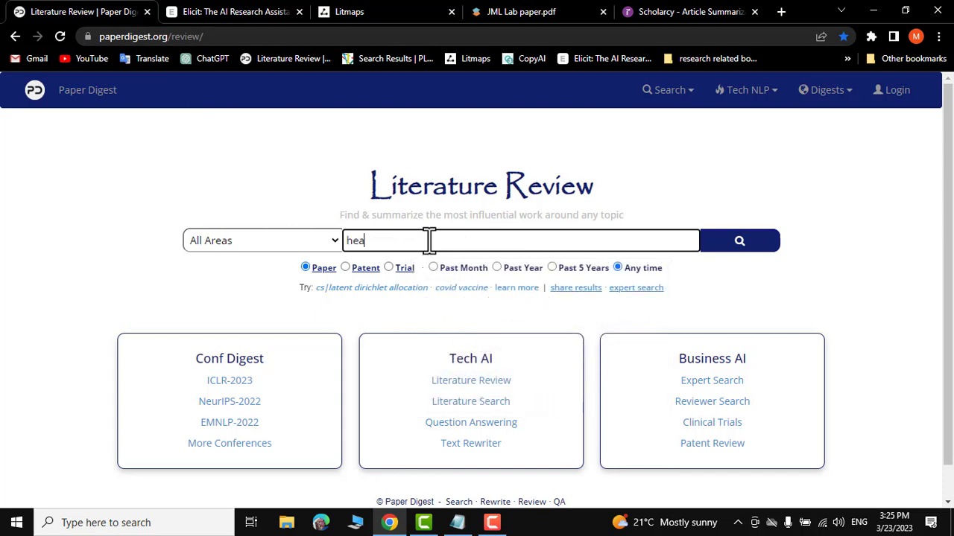
{"action": "type", "text": "vy metals fluoresce probes"}
{"action": "left_click", "coordinate": [730, 251]}
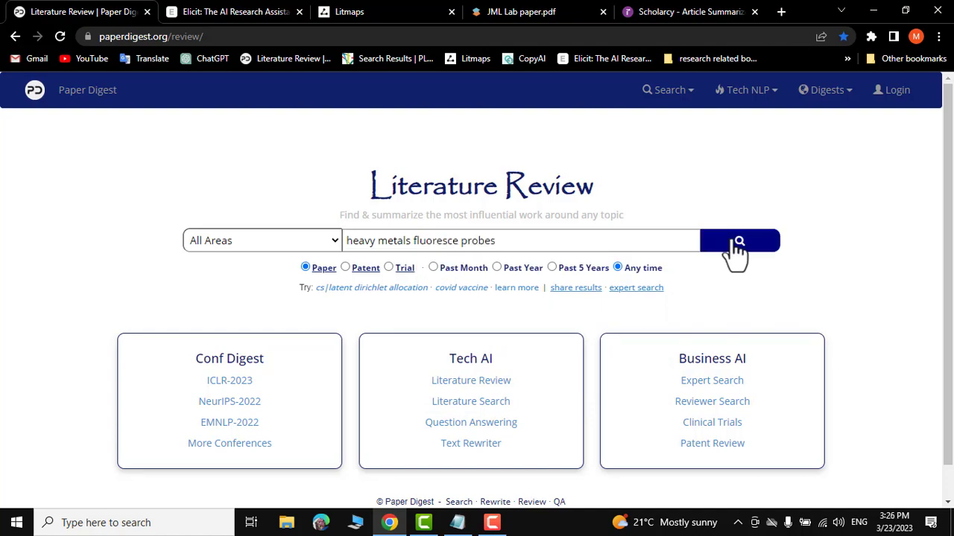
{"action": "scroll", "coordinate": [271, 302], "scroll_direction": "up", "scroll_amount": 10}
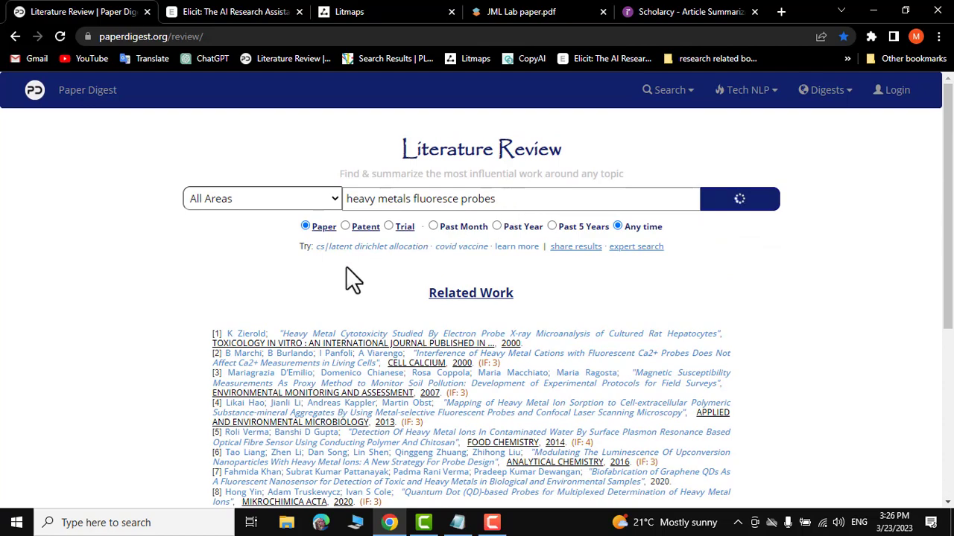
- Scroll through the ten related papers and the generated Summary of the Related Work
{"action": "scroll", "coordinate": [283, 292], "scroll_direction": "down", "scroll_amount": 2}
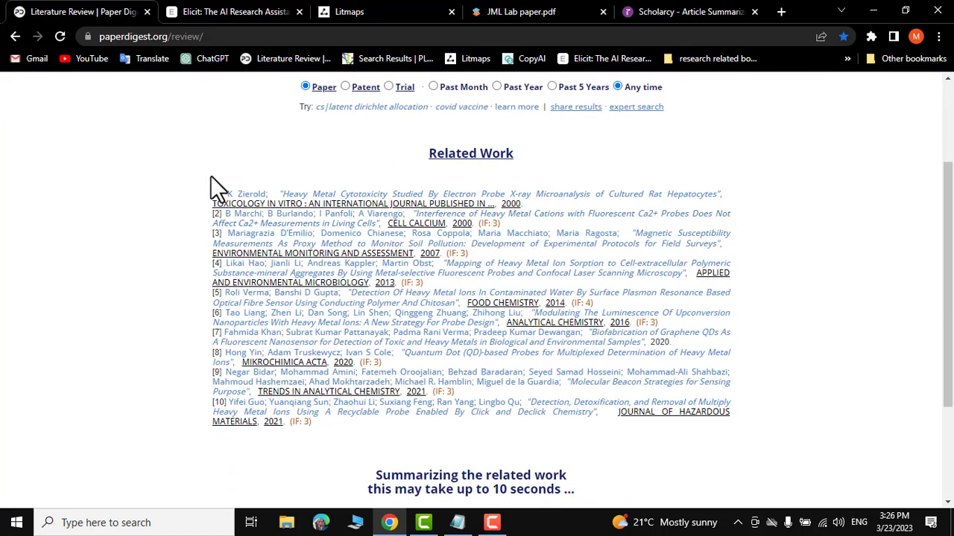
{"action": "scroll", "coordinate": [429, 422], "scroll_direction": "down", "scroll_amount": 4}
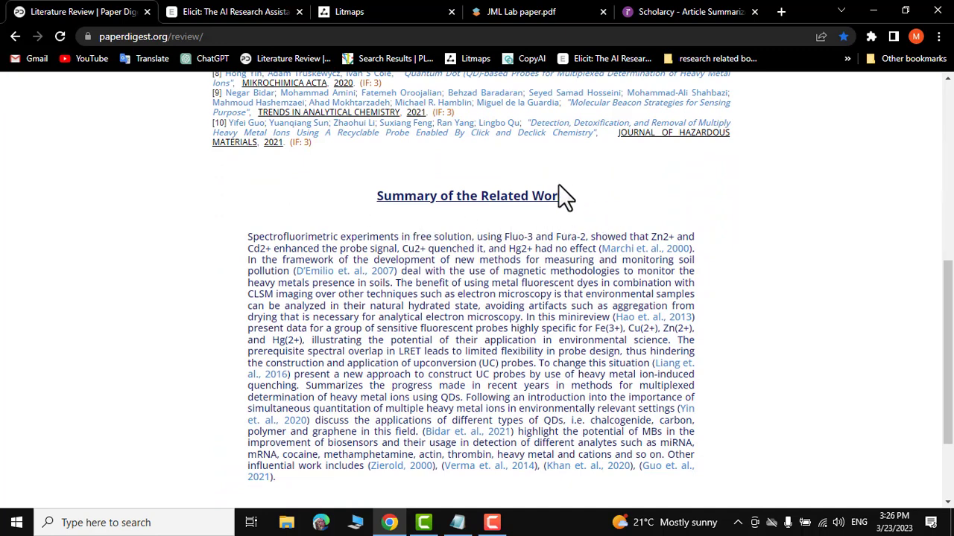
{"action": "scroll", "coordinate": [328, 313], "scroll_direction": "down", "scroll_amount": 2}
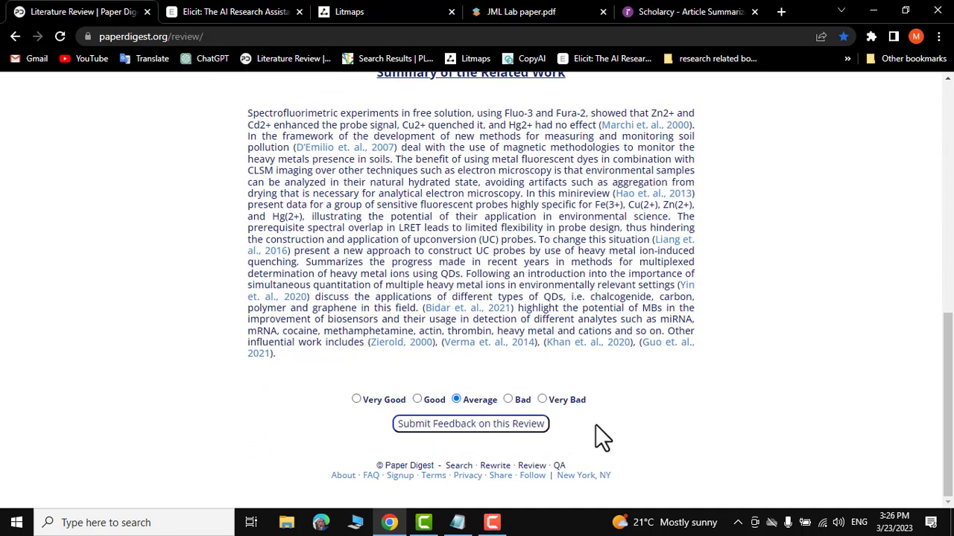
{"action": "scroll", "coordinate": [595, 426], "scroll_direction": "up", "scroll_amount": 10}
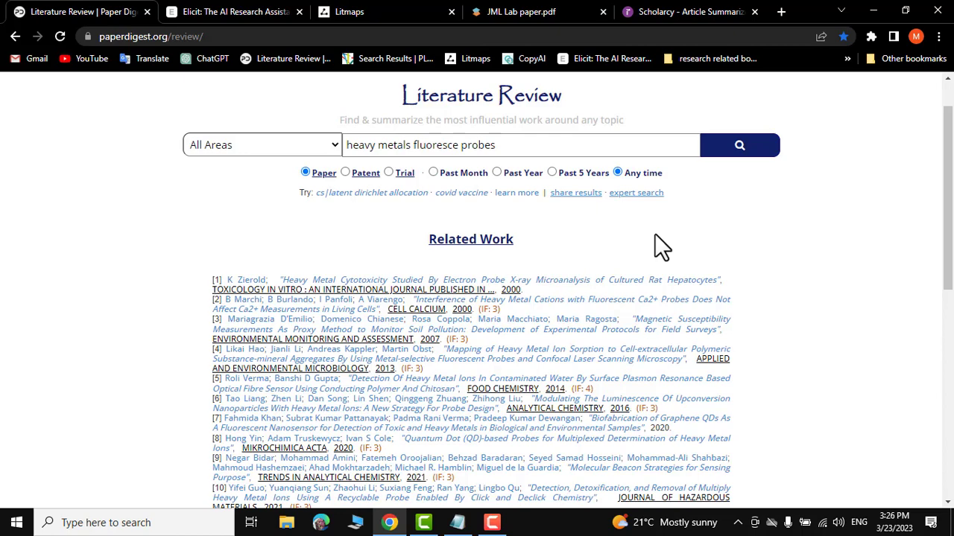
{"action": "scroll", "coordinate": [654, 233], "scroll_direction": "down", "scroll_amount": 2}
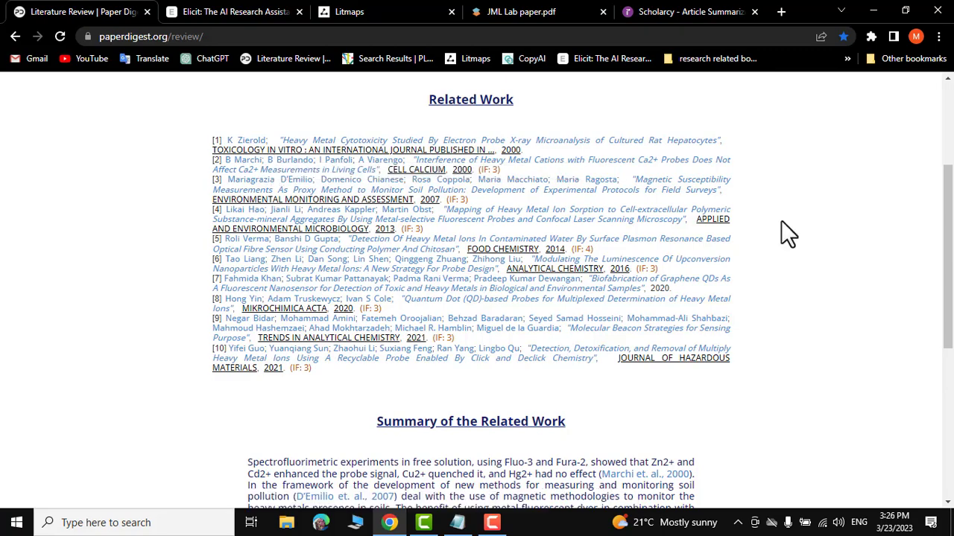
{"action": "scroll", "coordinate": [781, 221], "scroll_direction": "down", "scroll_amount": 5}
- Rerun the heavy-metal probe review limited to the Past 5 Years
{"action": "scroll", "coordinate": [781, 221], "scroll_direction": "up", "scroll_amount": 8}
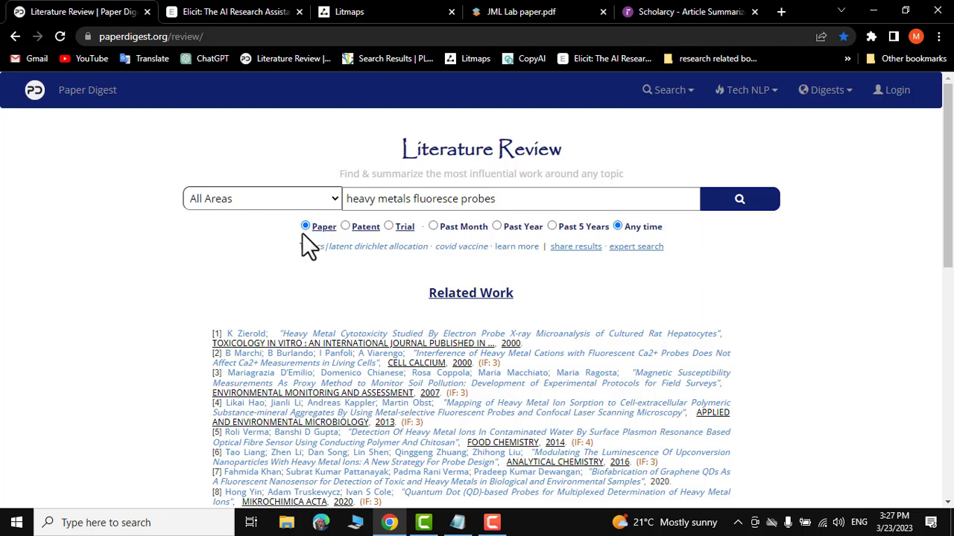
{"action": "left_click", "coordinate": [552, 225]}
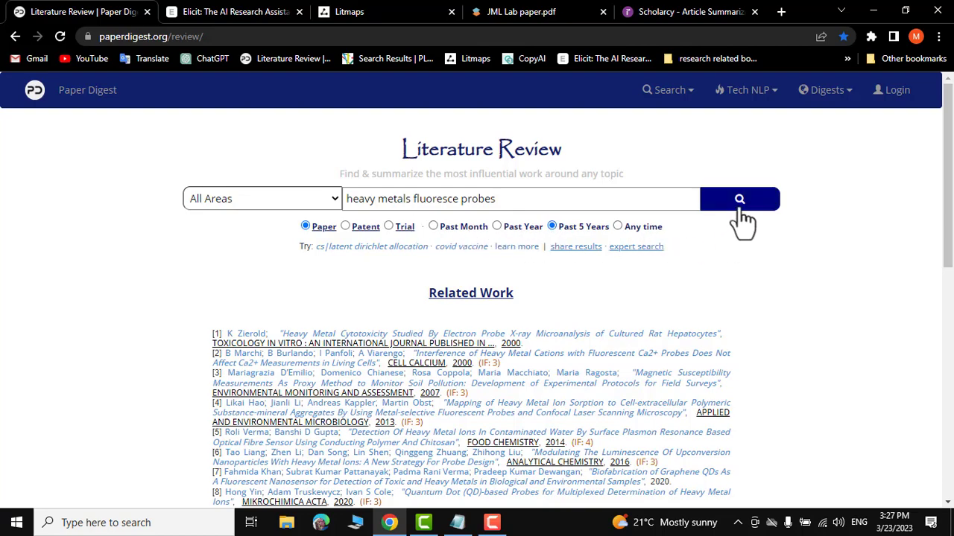
{"action": "scroll", "coordinate": [655, 286], "scroll_direction": "down", "scroll_amount": 8}
{"action": "scroll", "coordinate": [655, 286], "scroll_direction": "up", "scroll_amount": 8}
{"action": "left_click", "coordinate": [730, 207]}
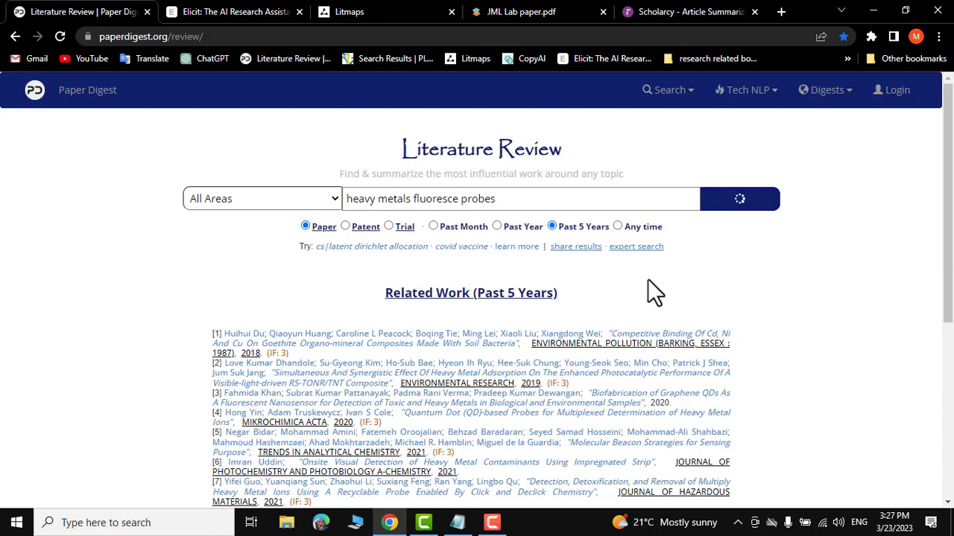
- Read through the date-limited results and summary, then go to the Elicit tab
{"action": "scroll", "coordinate": [605, 294], "scroll_direction": "down", "scroll_amount": 1}
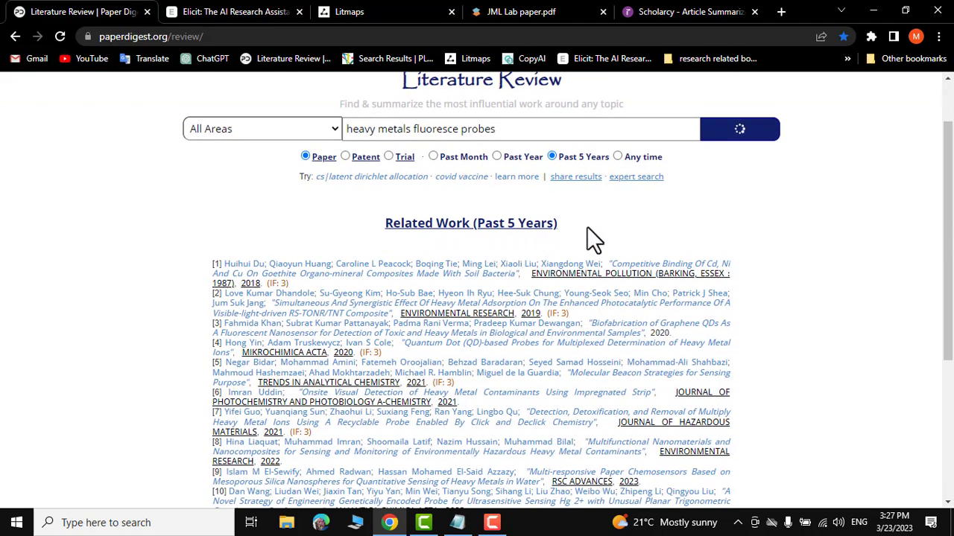
{"action": "scroll", "coordinate": [587, 228], "scroll_direction": "down", "scroll_amount": 4}
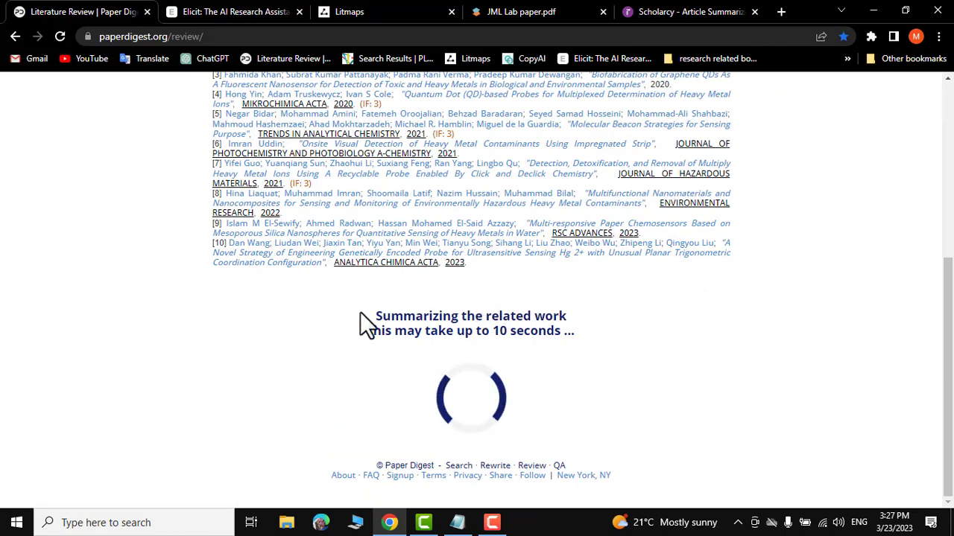
{"action": "scroll", "coordinate": [535, 345], "scroll_direction": "down", "scroll_amount": 3}
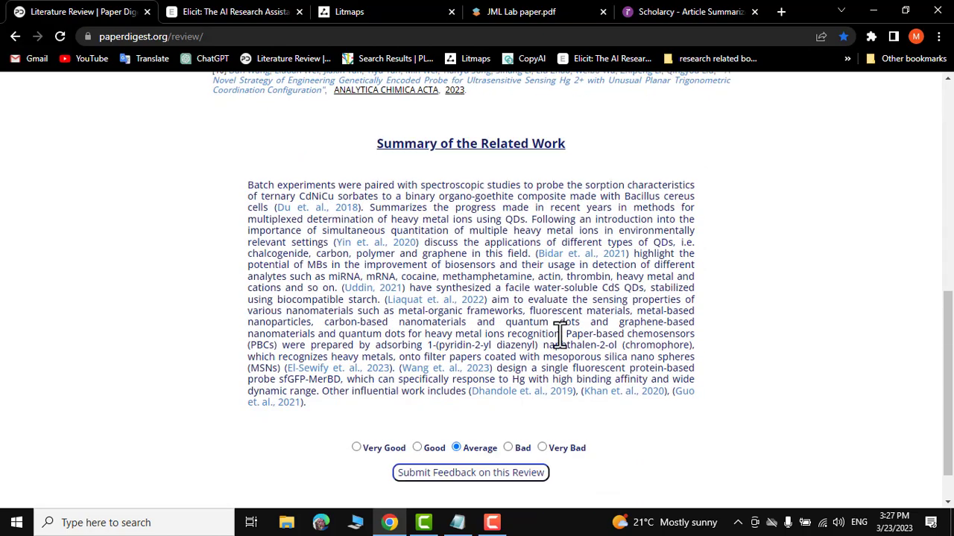
{"action": "scroll", "coordinate": [558, 349], "scroll_direction": "up", "scroll_amount": 2}
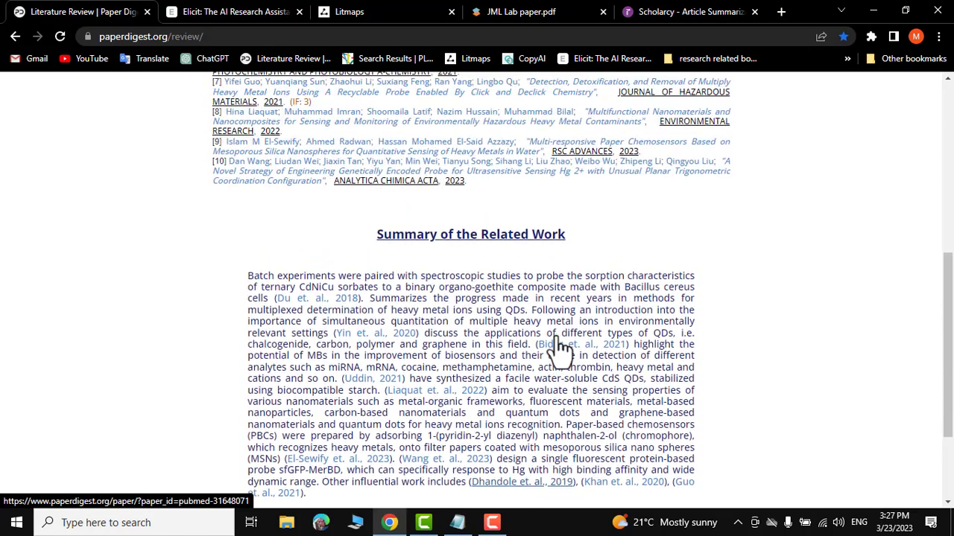
{"action": "scroll", "coordinate": [559, 347], "scroll_direction": "down", "scroll_amount": 2}
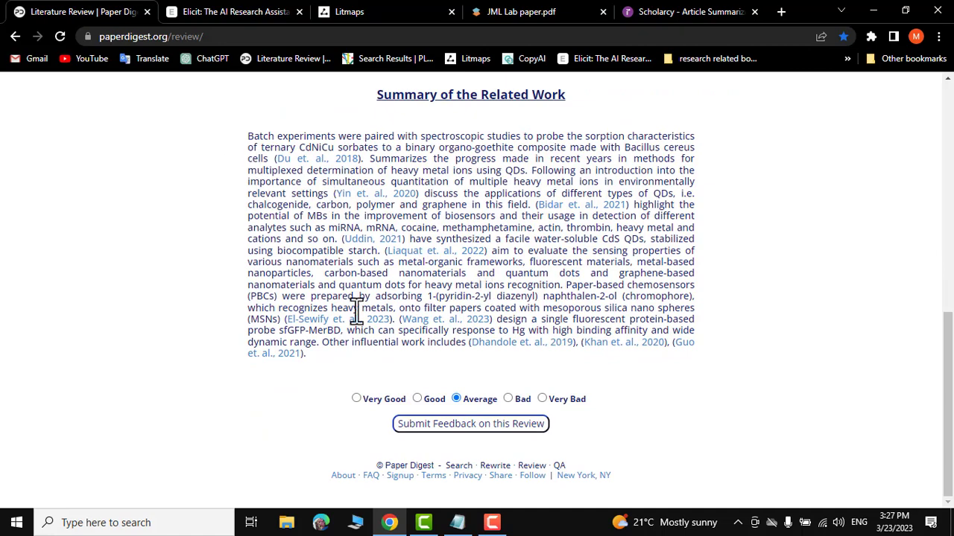
{"action": "scroll", "coordinate": [715, 283], "scroll_direction": "up", "scroll_amount": 8}
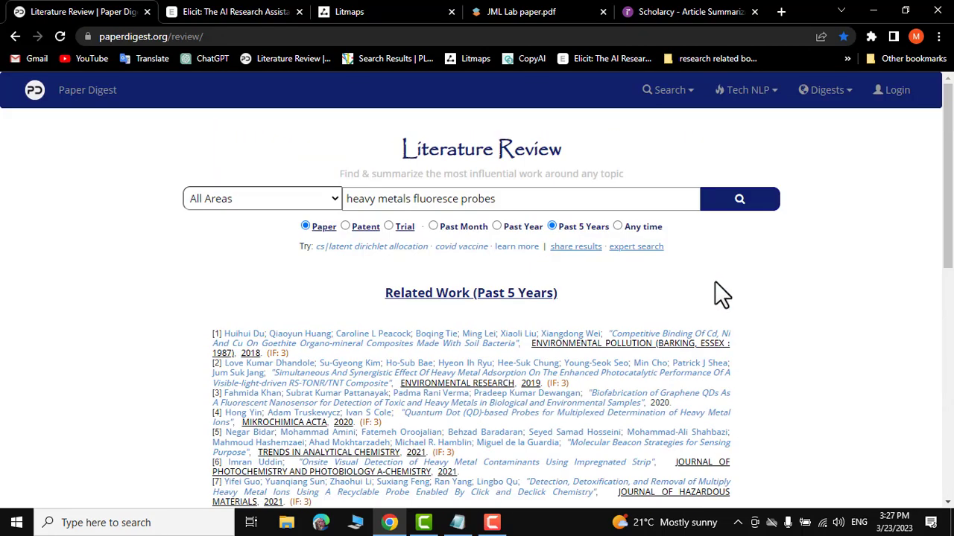
{"action": "left_click", "coordinate": [225, 12]}
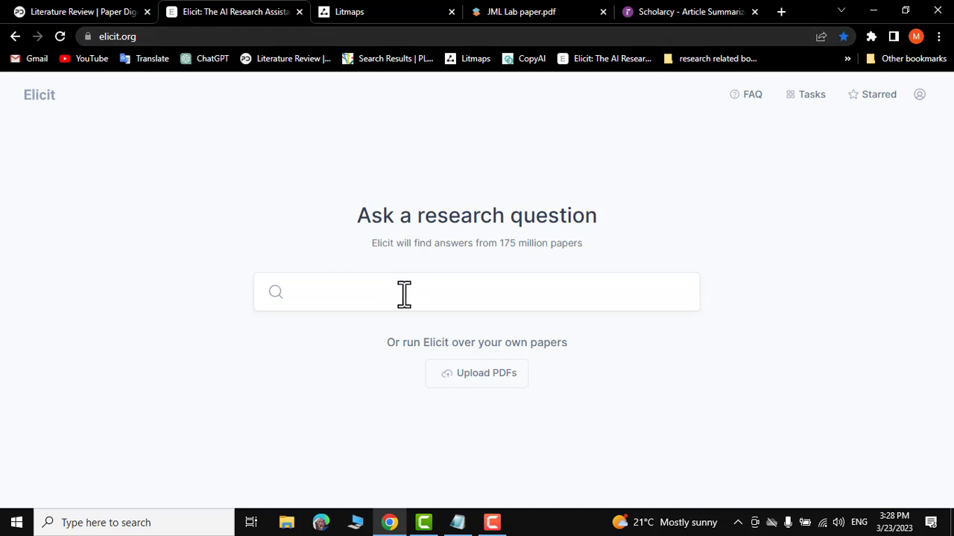
- Ask Elicit 'what aare the new probes for heavy metals ions in polluted water' and search
{"action": "left_click", "coordinate": [333, 294]}
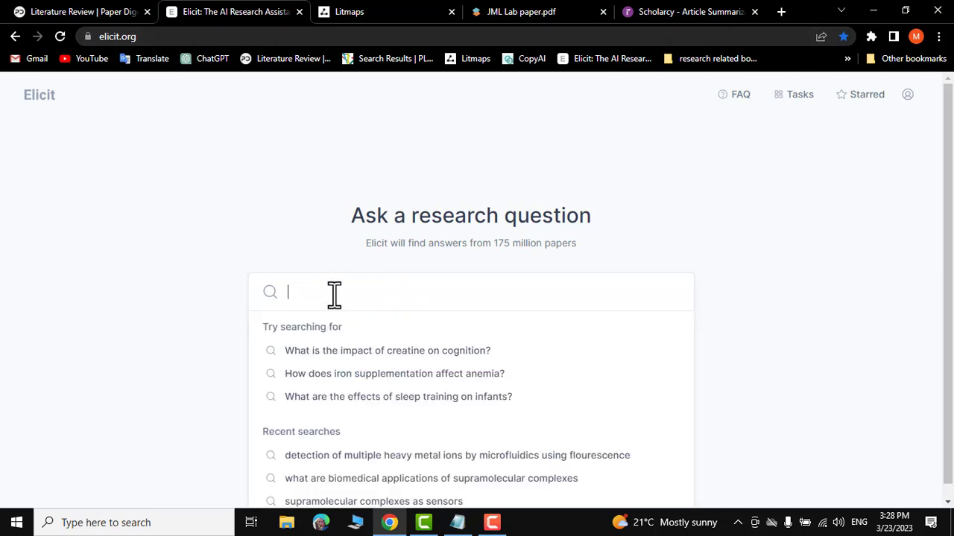
{"action": "type", "text": "what aare t"}
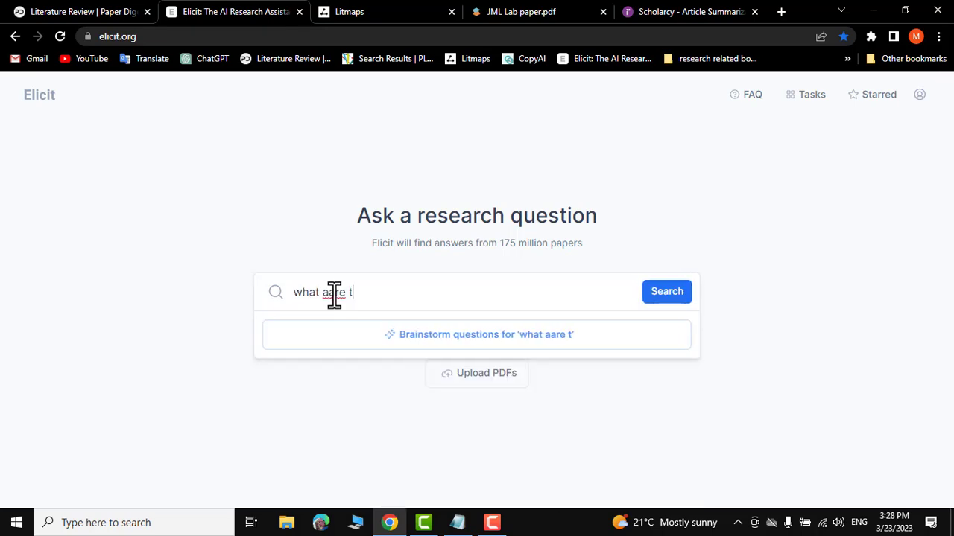
{"action": "type", "text": "he new "}
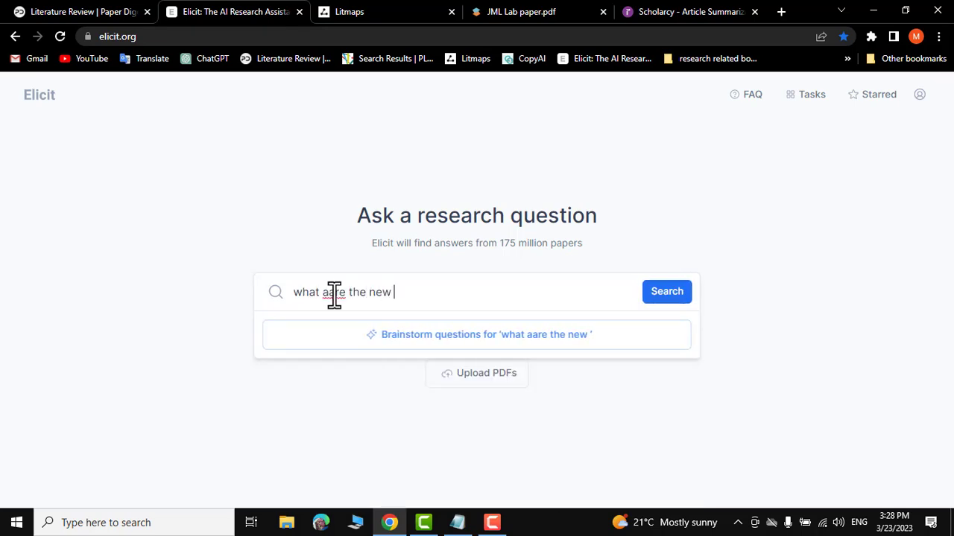
{"action": "type", "text": "probes for heavy meta"}
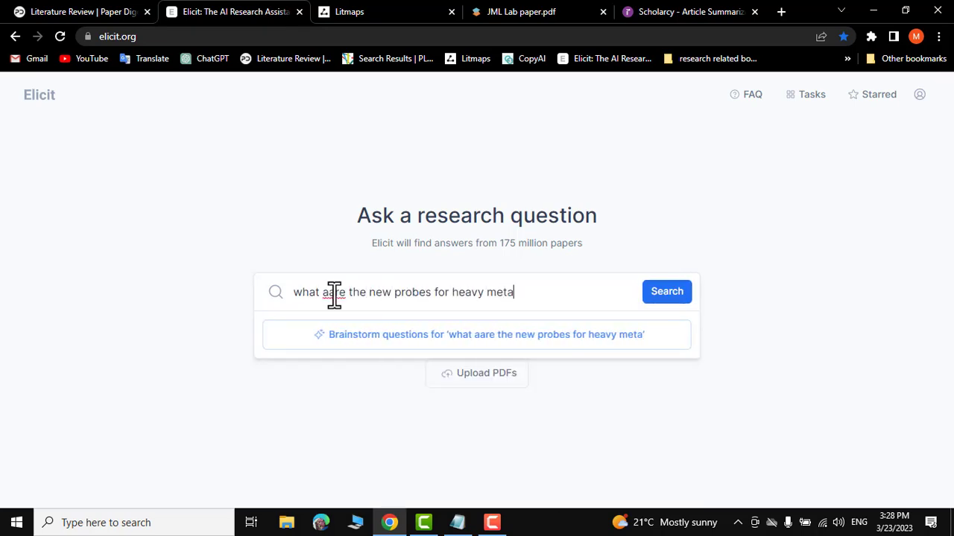
{"action": "type", "text": "ls ions in polluted water"}
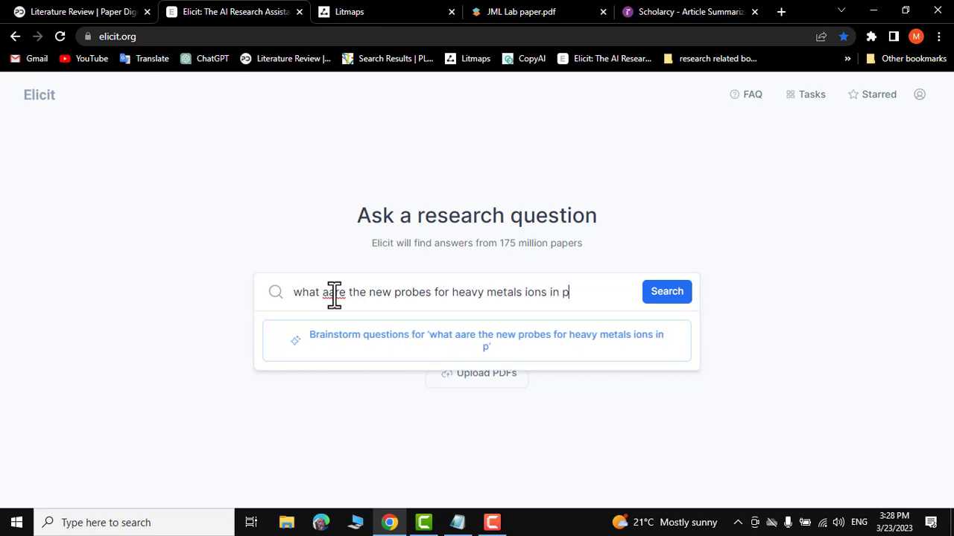
{"action": "left_click", "coordinate": [669, 302]}
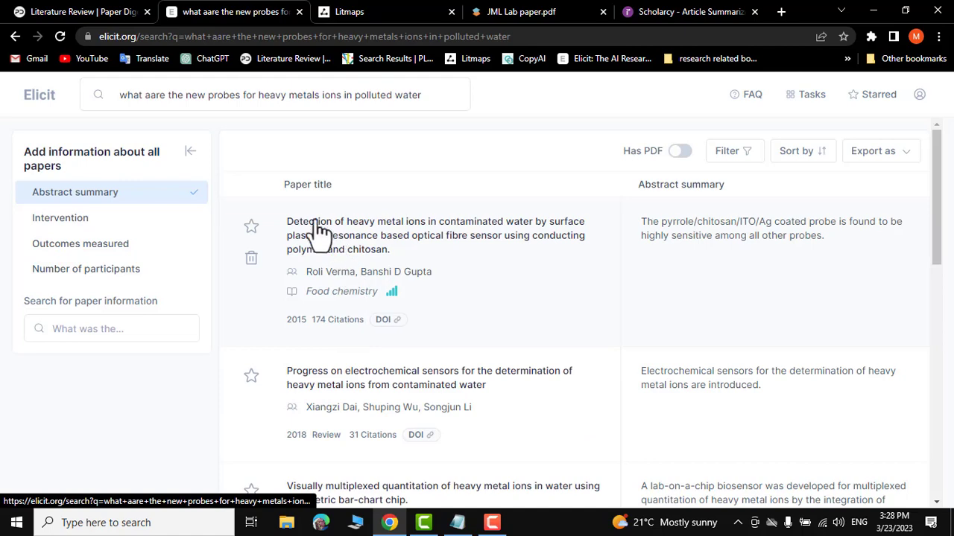
{"action": "scroll", "coordinate": [498, 309], "scroll_direction": "down", "scroll_amount": 5}
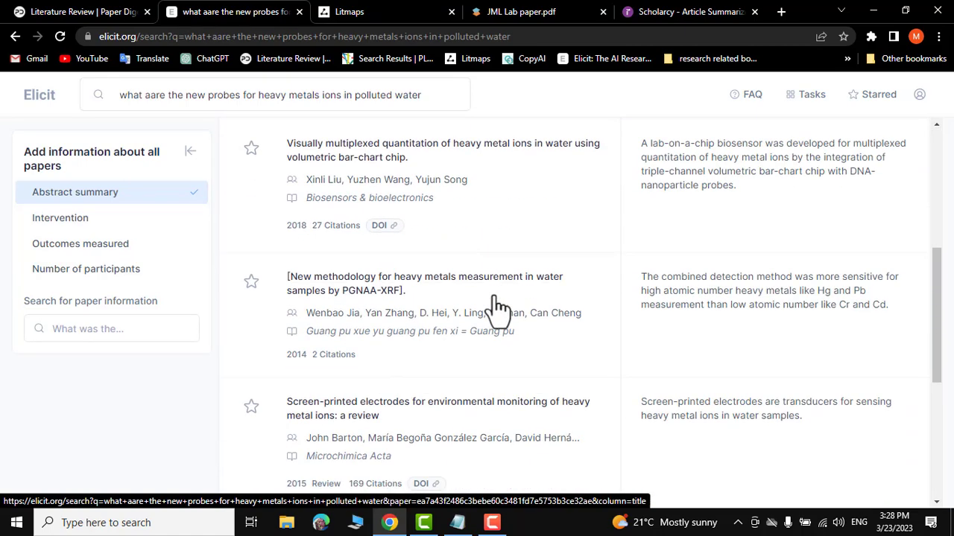
{"action": "scroll", "coordinate": [498, 309], "scroll_direction": "up", "scroll_amount": 6}
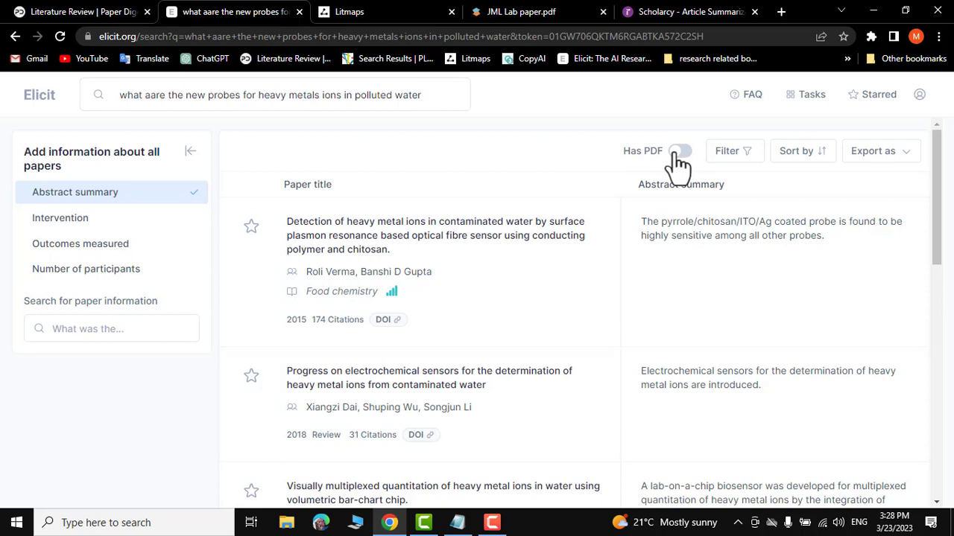
- Look over Elicit's paper filter options and export formats
{"action": "left_click", "coordinate": [741, 158]}
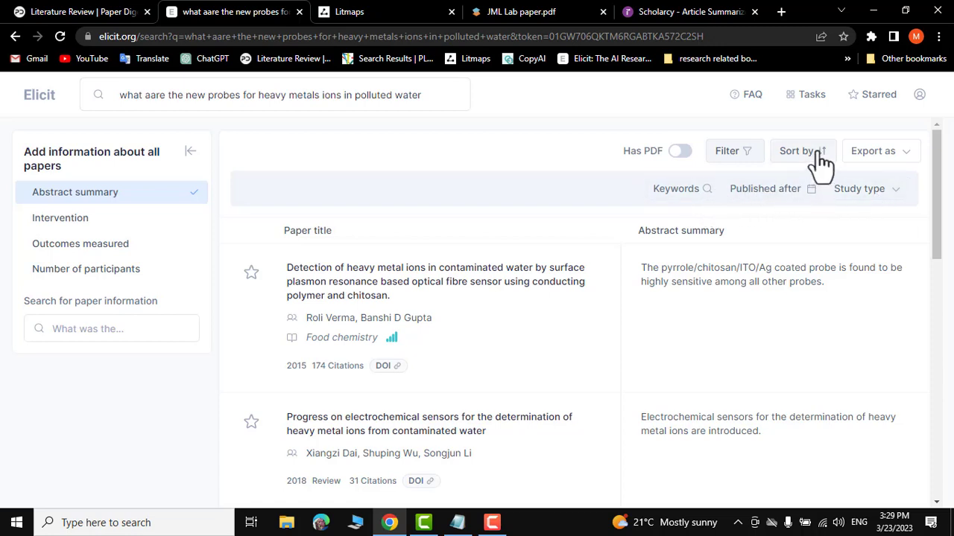
{"action": "left_click", "coordinate": [901, 156]}
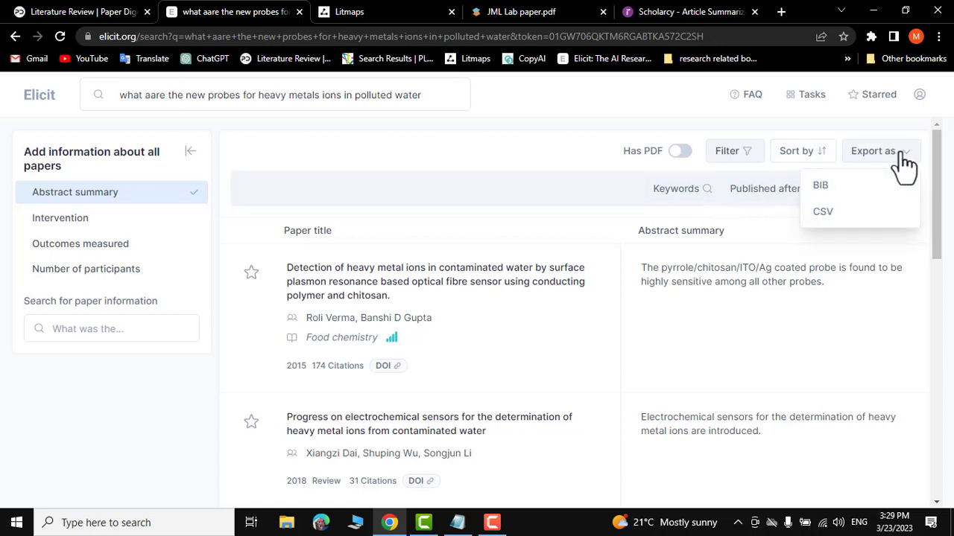
{"action": "left_click", "coordinate": [525, 157]}
- Add Intervention, Outcomes measured and Number of participants columns, then open the 2015 optical fibre sensor paper
{"action": "scroll", "coordinate": [341, 246], "scroll_direction": "down", "scroll_amount": 4}
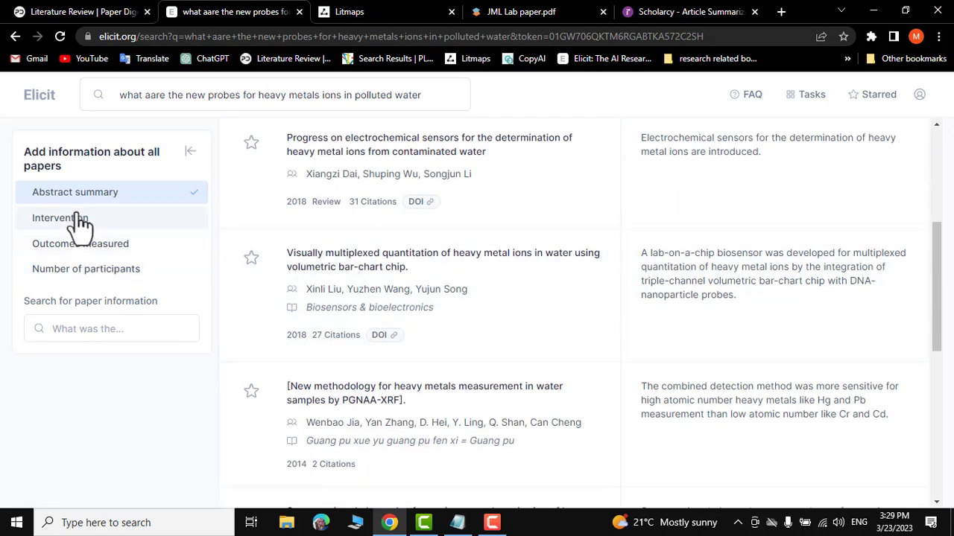
{"action": "left_click", "coordinate": [78, 218]}
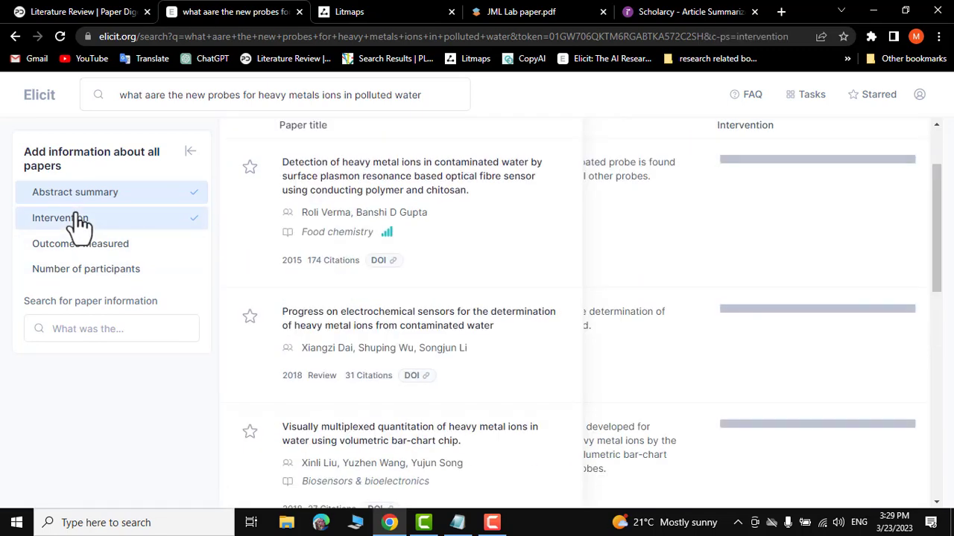
{"action": "left_click", "coordinate": [97, 271]}
{"action": "left_click", "coordinate": [97, 249]}
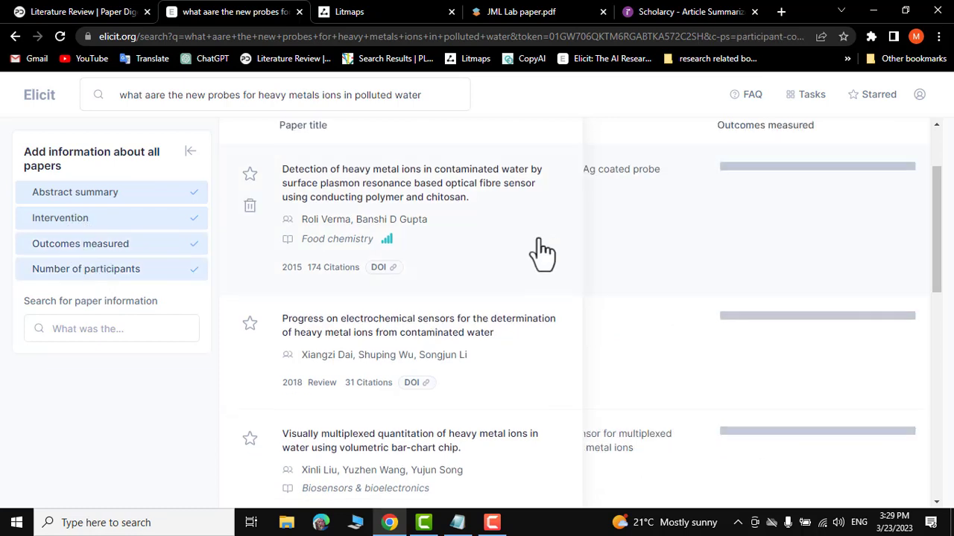
{"action": "left_click", "coordinate": [388, 195]}
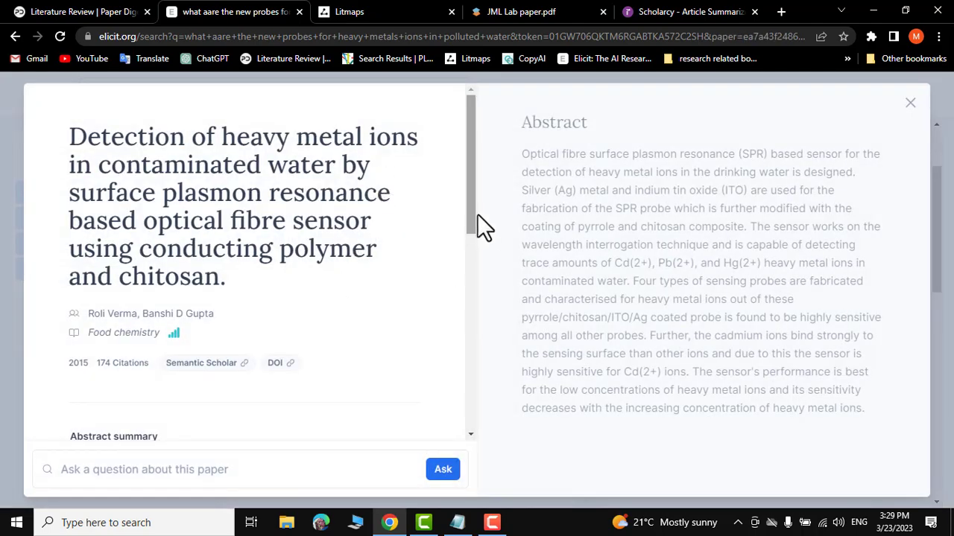
- Read the sensor paper's summary, intervention and outcomes sections, then close its details panel
{"action": "left_click_drag", "start_coordinate": [470, 206], "coordinate": [473, 280]}
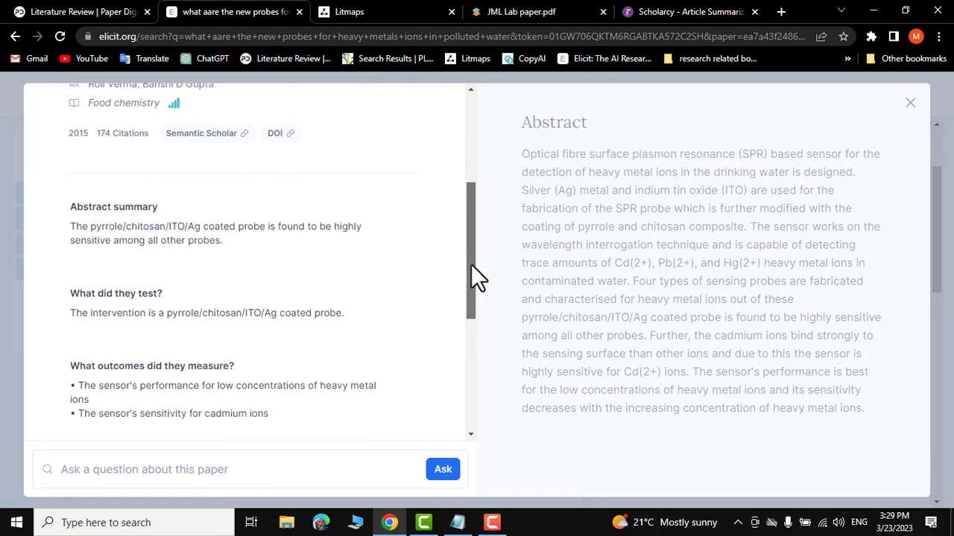
{"action": "scroll", "coordinate": [432, 280], "scroll_direction": "up", "scroll_amount": 1}
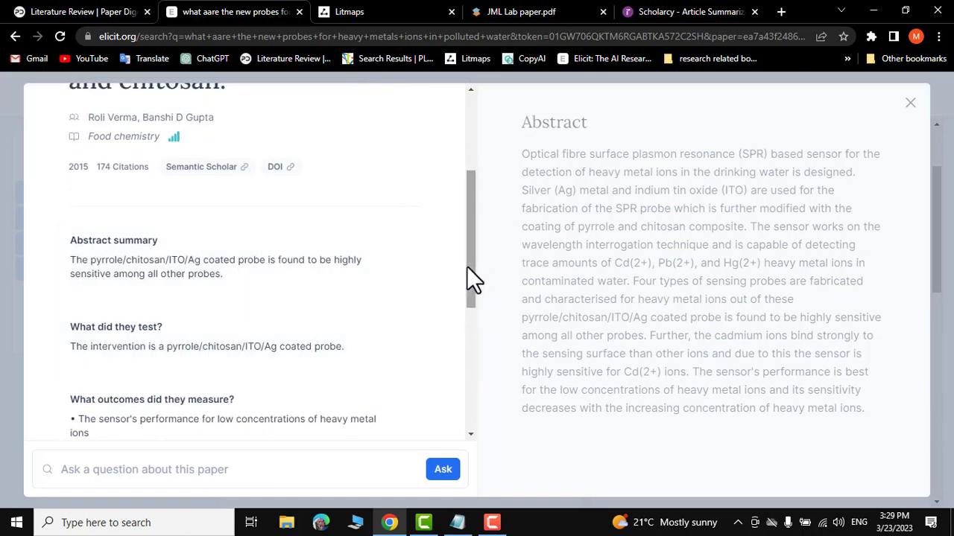
{"action": "left_click_drag", "start_coordinate": [472, 277], "coordinate": [462, 334]}
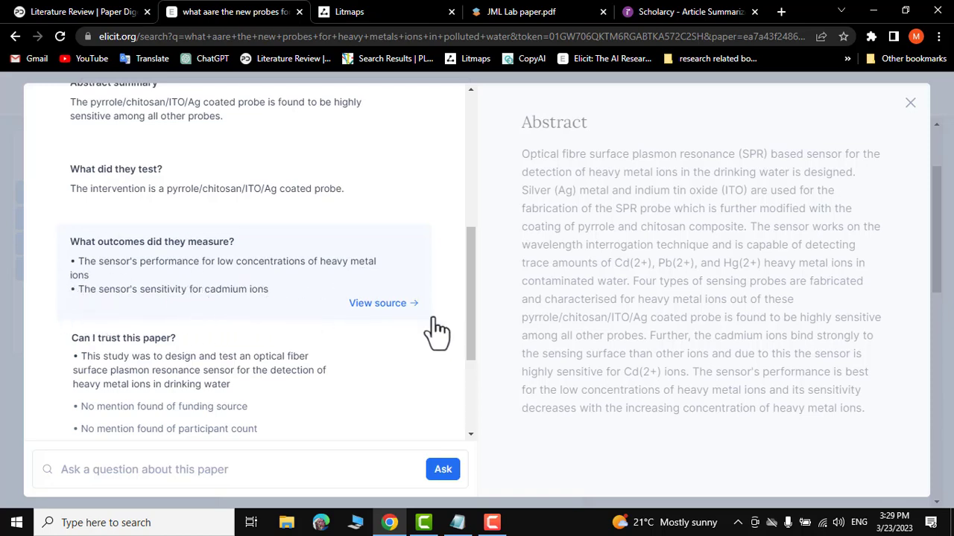
{"action": "left_click_drag", "start_coordinate": [473, 275], "coordinate": [453, 160]}
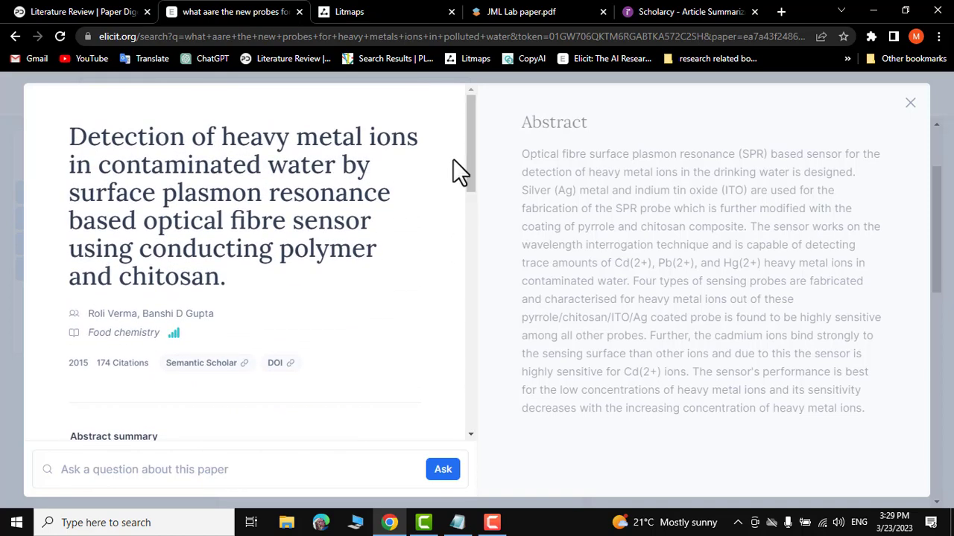
{"action": "key", "text": "Escape"}
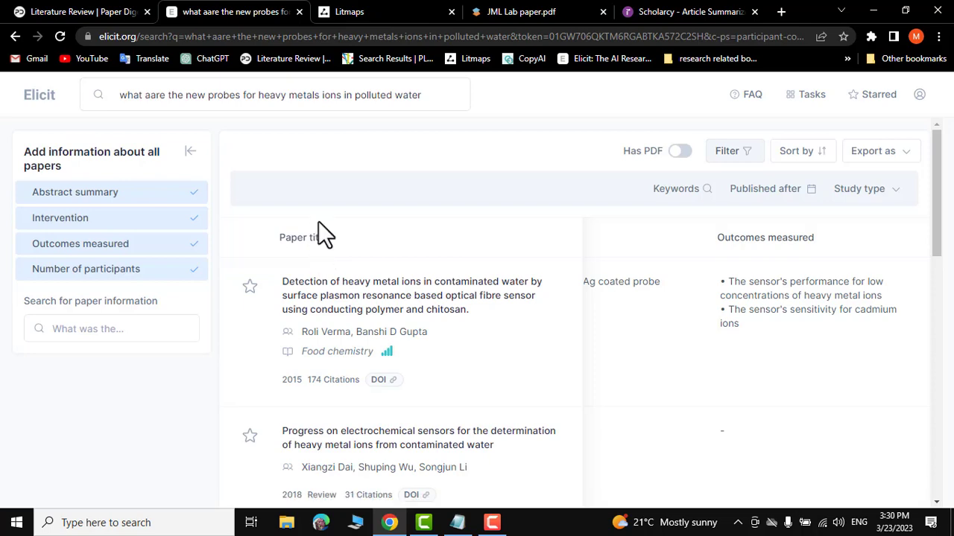
- Switch from Elicit to the Litmaps seed maps tab
{"action": "left_click", "coordinate": [350, 11]}
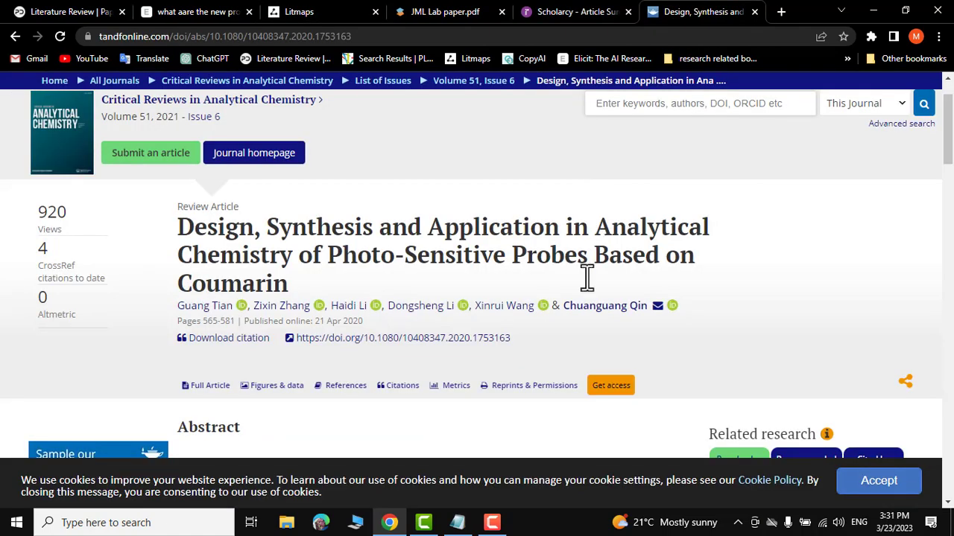
- Copy the coumarin photo-sensitive probes review's DOI link
{"action": "left_click_drag", "start_coordinate": [499, 341], "coordinate": [298, 352]}
{"action": "right_click", "coordinate": [327, 339]}
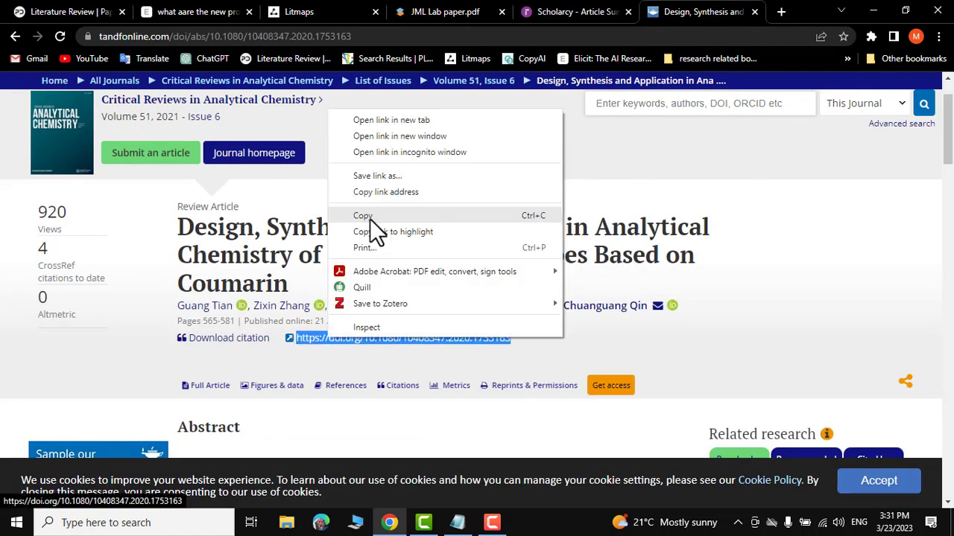
{"action": "left_click", "coordinate": [370, 216]}
- Paste the DOI into Litmaps, select the 2020 Tian review, and generate its seed map
{"action": "left_click", "coordinate": [298, 9]}
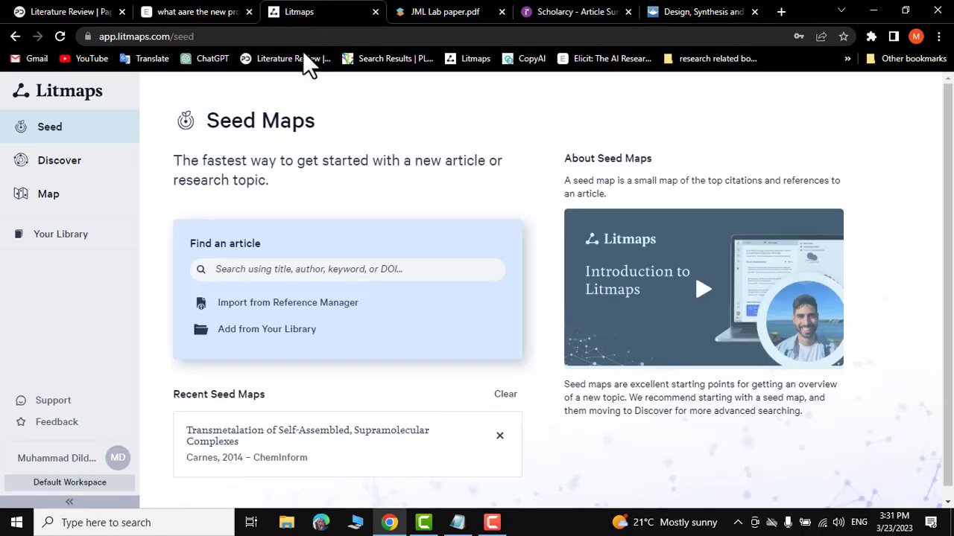
{"action": "left_click", "coordinate": [228, 268]}
{"action": "right_click", "coordinate": [302, 185]}
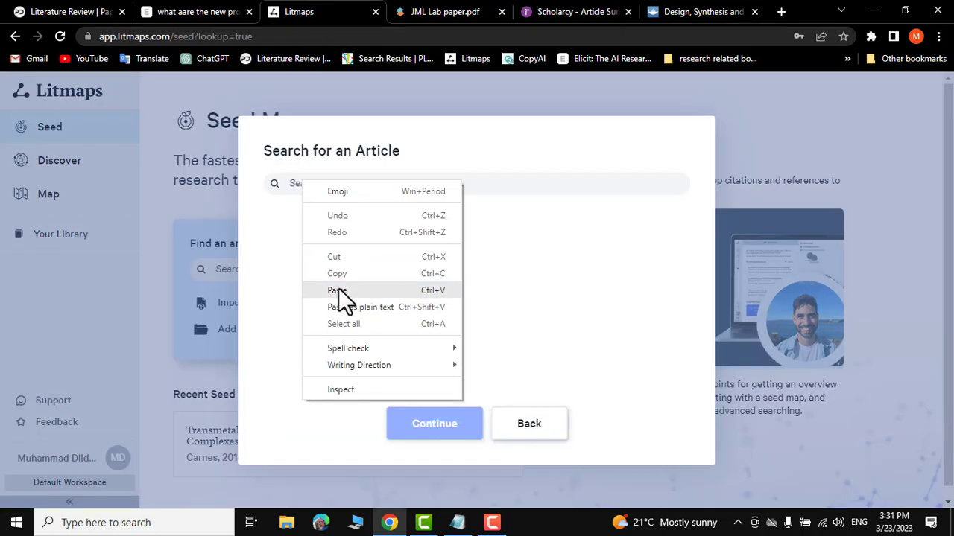
{"action": "left_click", "coordinate": [342, 297]}
{"action": "left_click", "coordinate": [447, 439]}
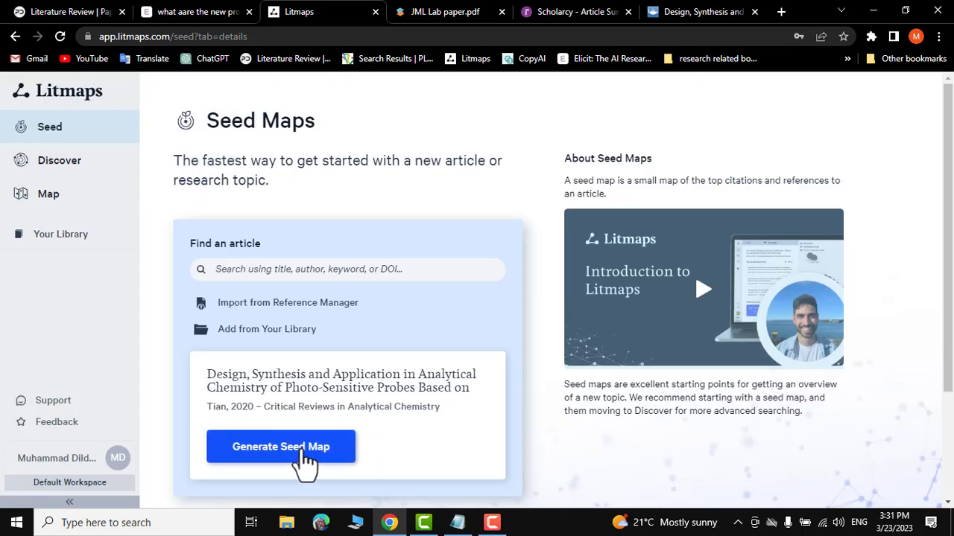
{"action": "left_click", "coordinate": [302, 456]}
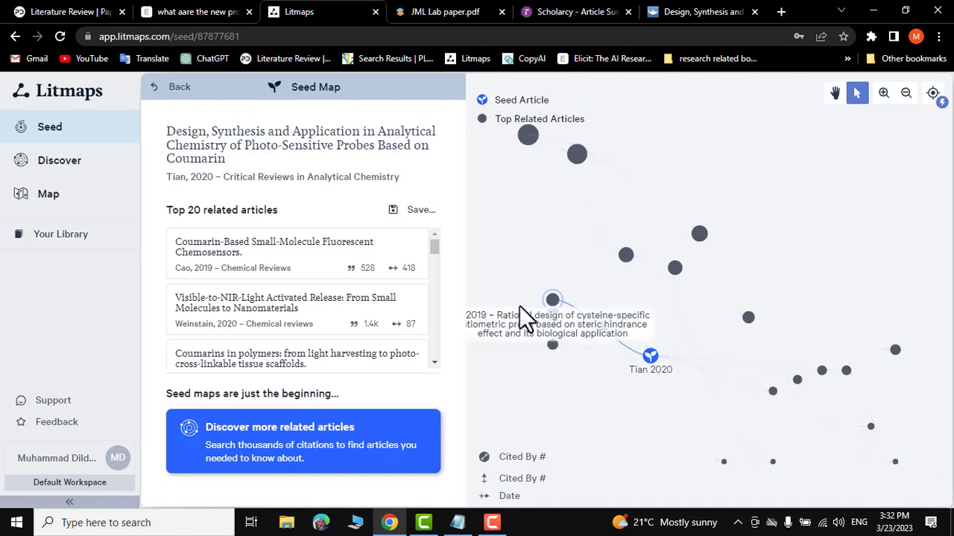
- View the Trenor 2004, Cao 2019, Weinstein 2020 and Tao 2020 articles on the seed map
{"action": "left_click", "coordinate": [529, 136]}
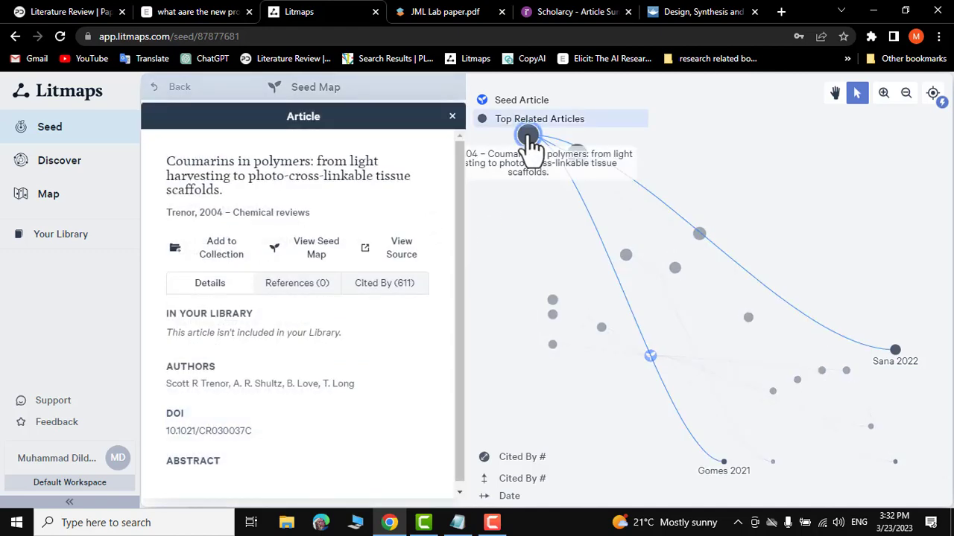
{"action": "scroll", "coordinate": [457, 283], "scroll_direction": "down", "scroll_amount": 1}
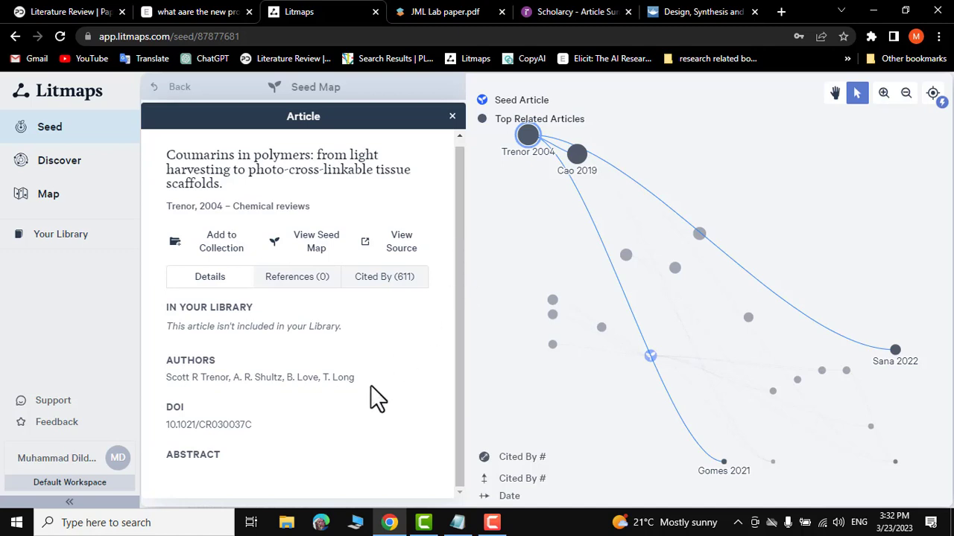
{"action": "scroll", "coordinate": [213, 458], "scroll_direction": "up", "scroll_amount": 1}
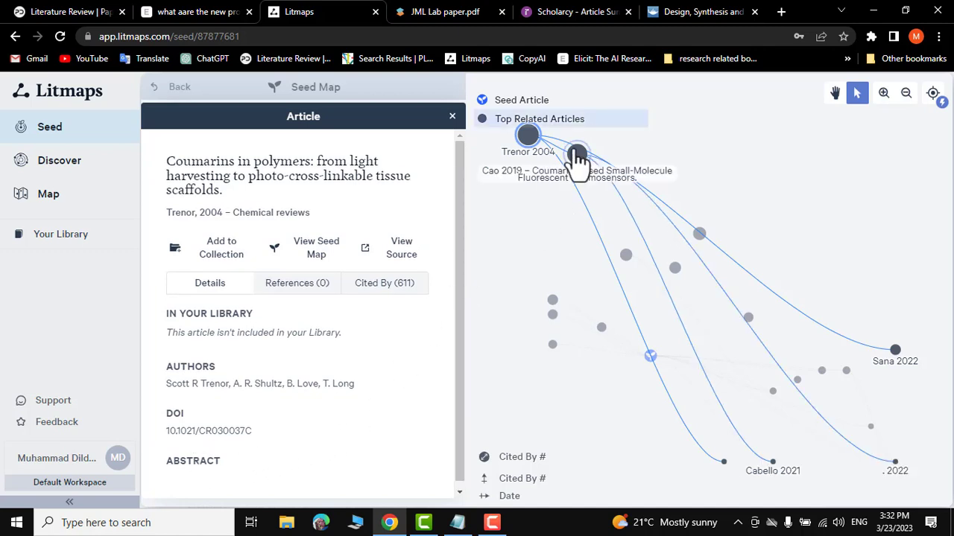
{"action": "left_click", "coordinate": [578, 155]}
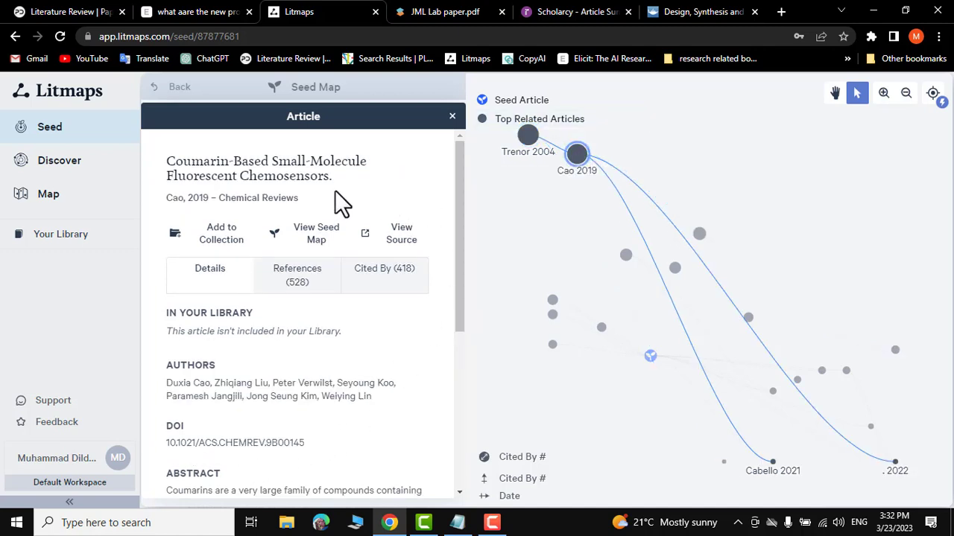
{"action": "left_click", "coordinate": [699, 234]}
{"action": "left_click", "coordinate": [675, 269]}
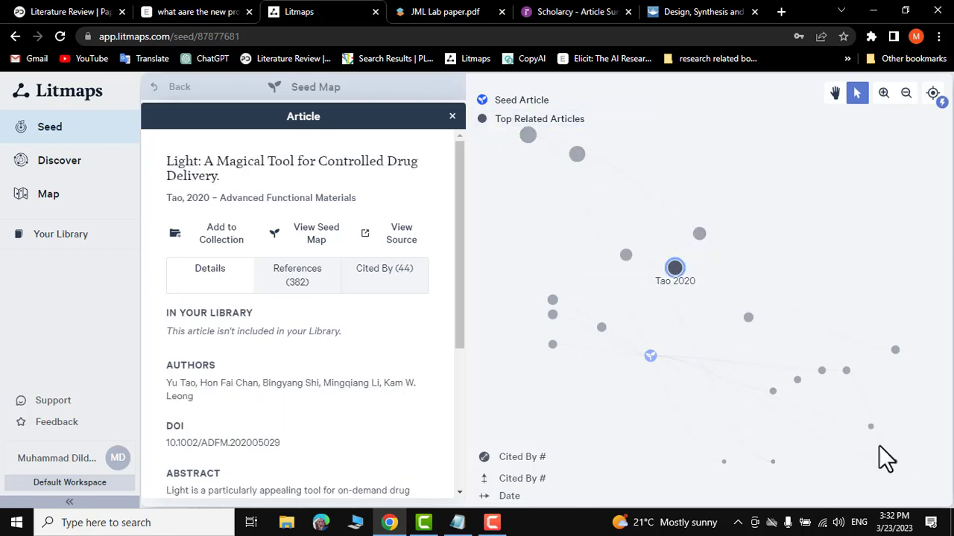
- Show details of the 2022 'Coumarin-based Chemosensors for Metal Ions Detection' article
{"action": "left_click", "coordinate": [896, 465]}
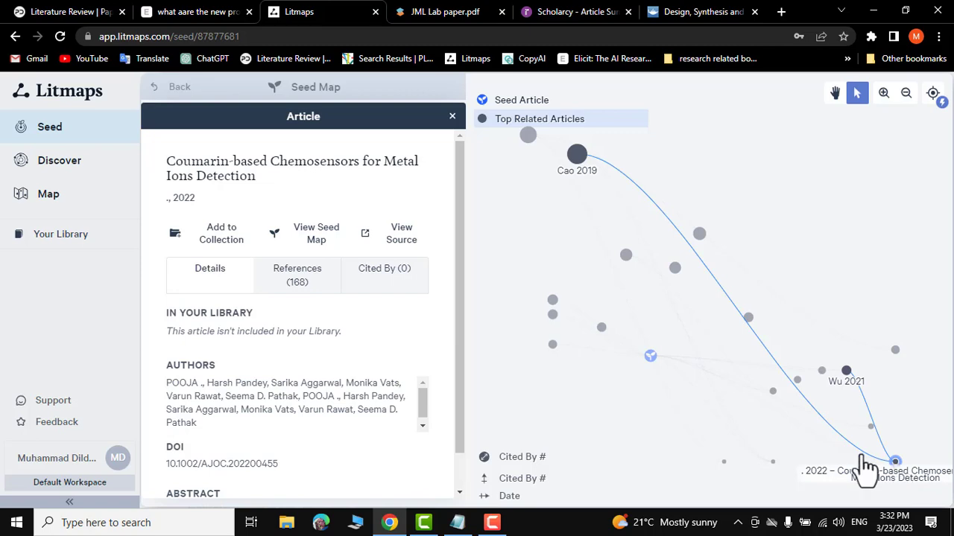
{"action": "left_click", "coordinate": [452, 119]}
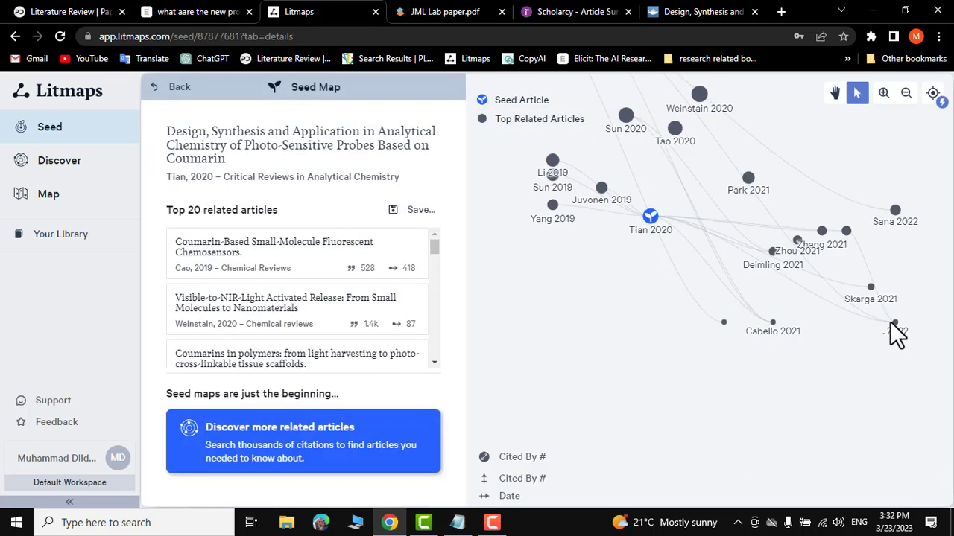
{"action": "left_click", "coordinate": [894, 322]}
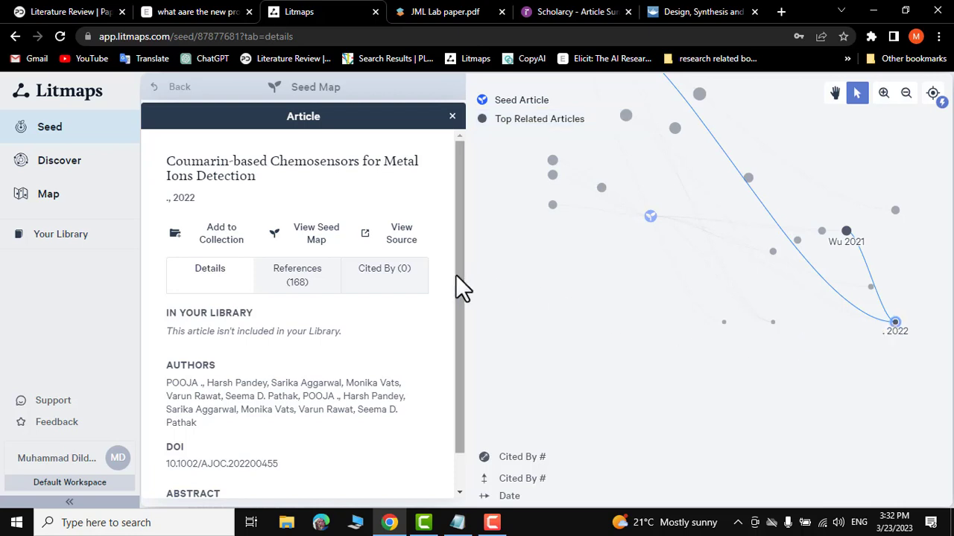
{"action": "mouse_move", "coordinate": [454, 272]}
{"action": "left_mouse_down"}
{"action": "mouse_move", "coordinate": [459, 325]}
{"action": "mouse_move", "coordinate": [462, 287]}
{"action": "left_mouse_up"}
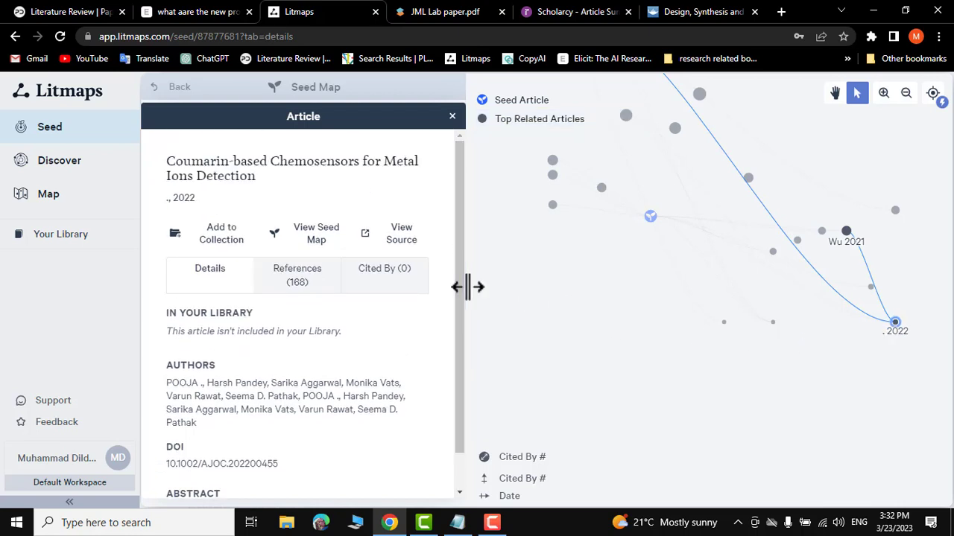
- Build a Litmaps seed map from the 2022 coumarin chemosensors paper and review its top 20 related articles
{"action": "left_click", "coordinate": [316, 234]}
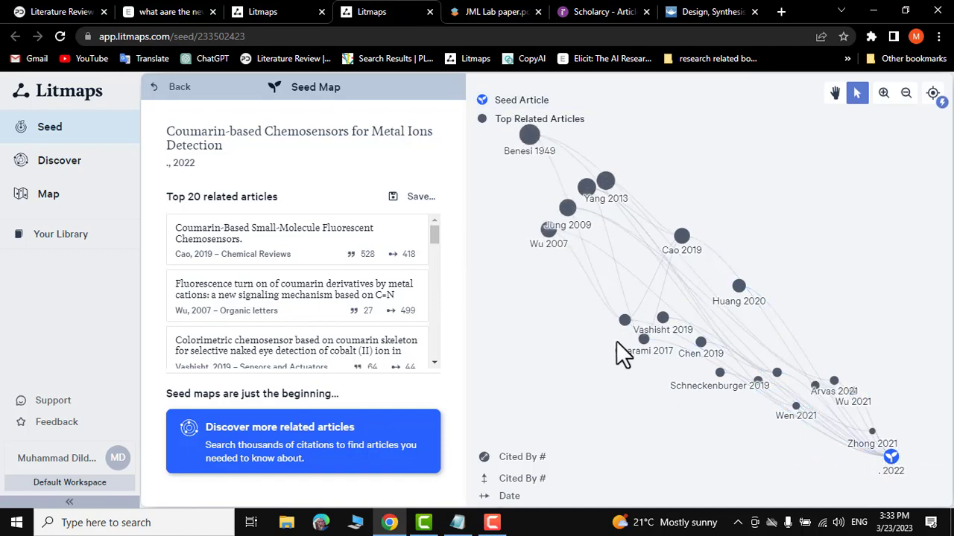
{"action": "mouse_move", "coordinate": [431, 237]}
{"action": "left_mouse_down"}
{"action": "mouse_move", "coordinate": [431, 358]}
{"action": "mouse_move", "coordinate": [425, 224]}
{"action": "left_mouse_up"}
{"action": "left_click", "coordinate": [492, 524]}
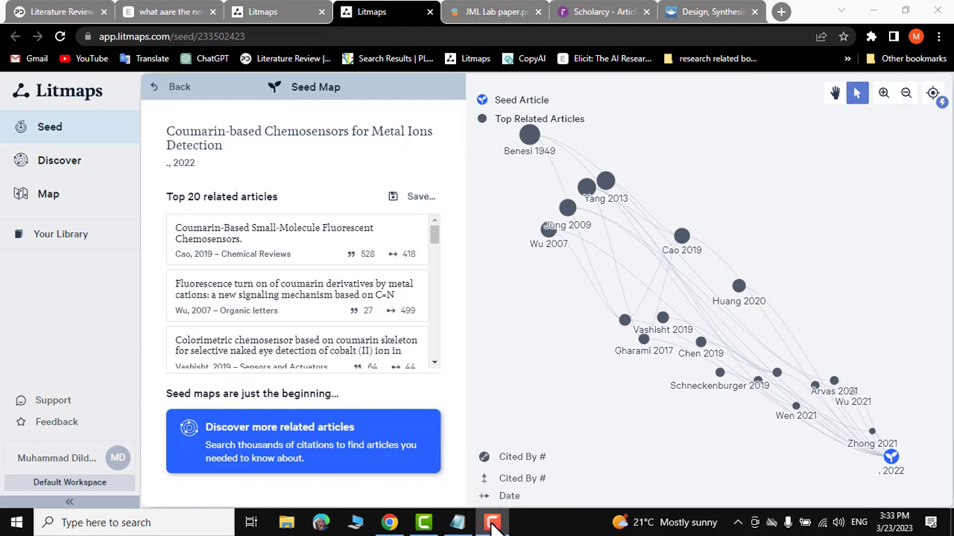